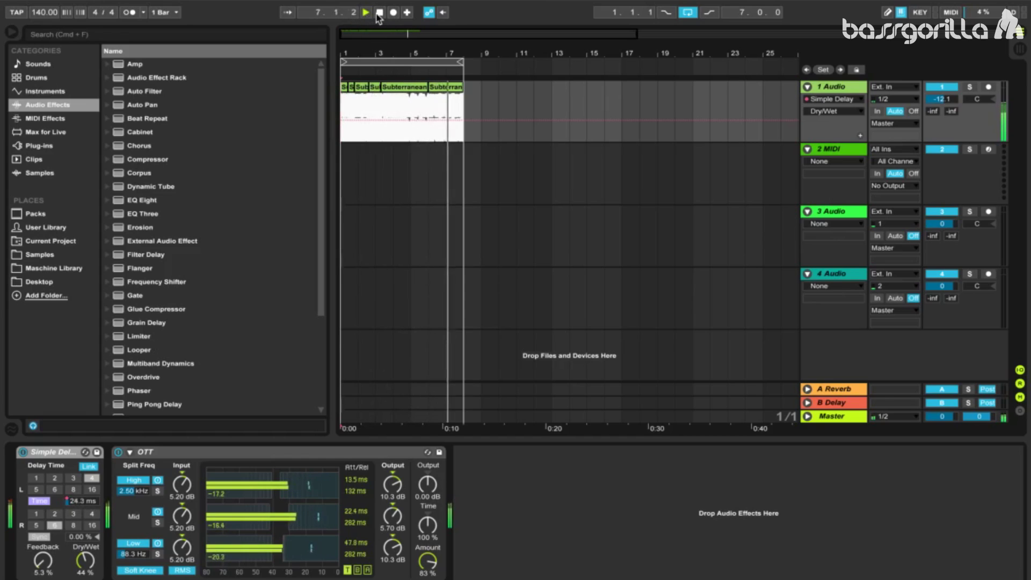
# Stop the current playback, then play a few bars of the original Subterranean - Squid Squad clip and stop it
pyautogui.click(378, 16)
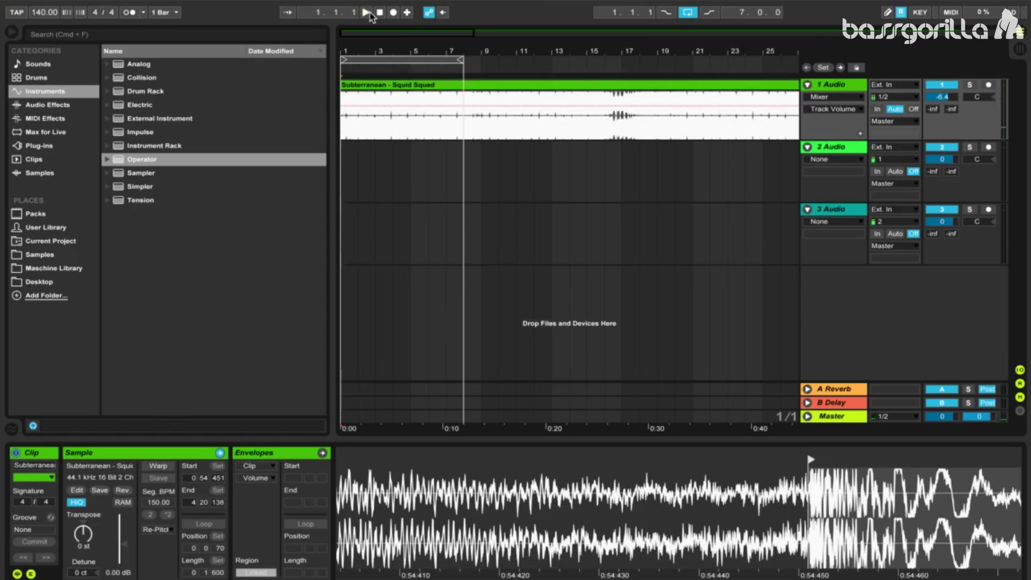
pyautogui.click(367, 12)
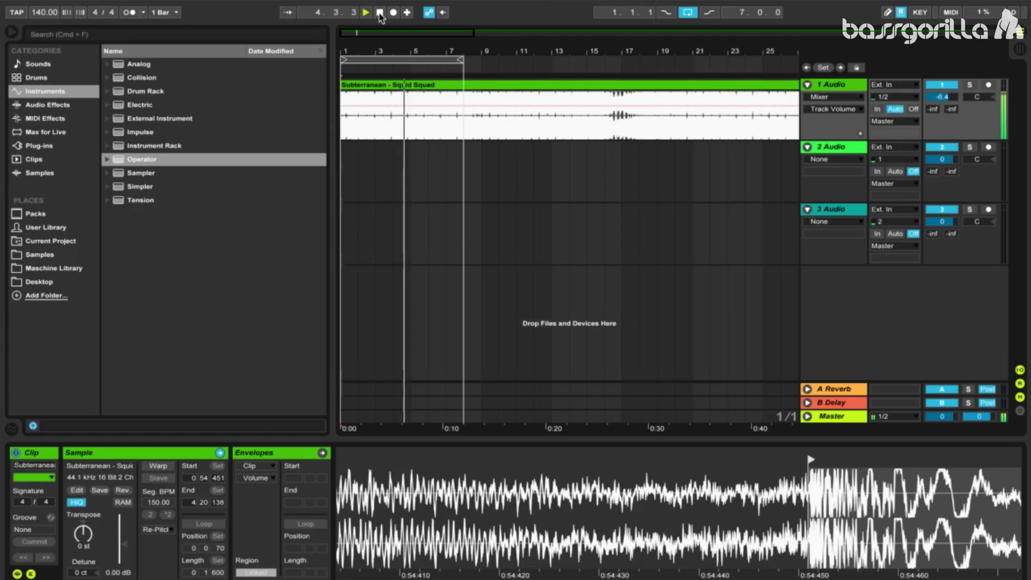
pyautogui.click(379, 12)
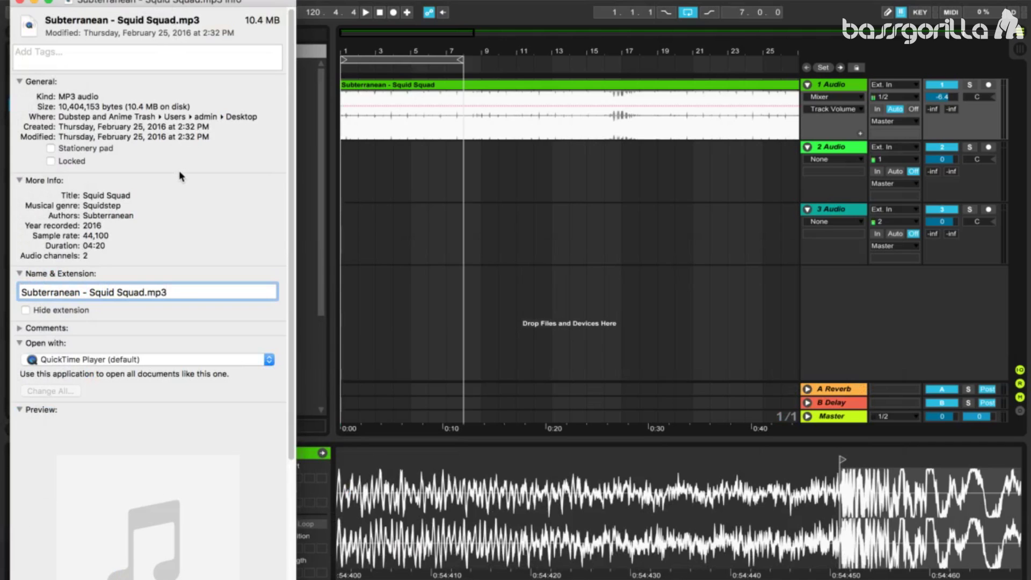
# Delete the Squid Squad clip from track 1 Audio and change the song file's extension to .raw
pyautogui.click(697, 83)
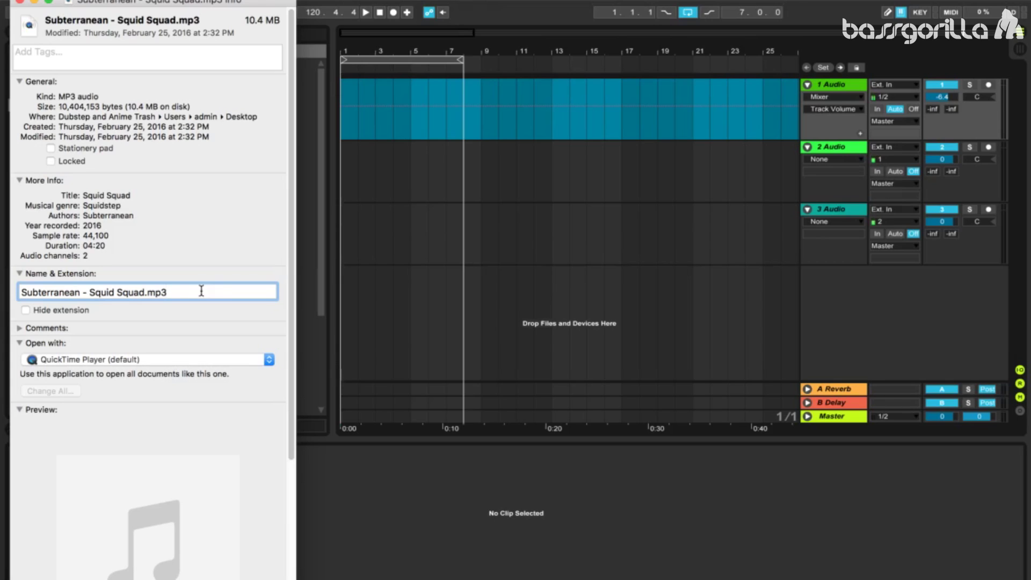
pyautogui.press('BackSpace')
pyautogui.press('BackSpace')
pyautogui.press('BackSpace')
pyautogui.write('raw')
pyautogui.press('Return')
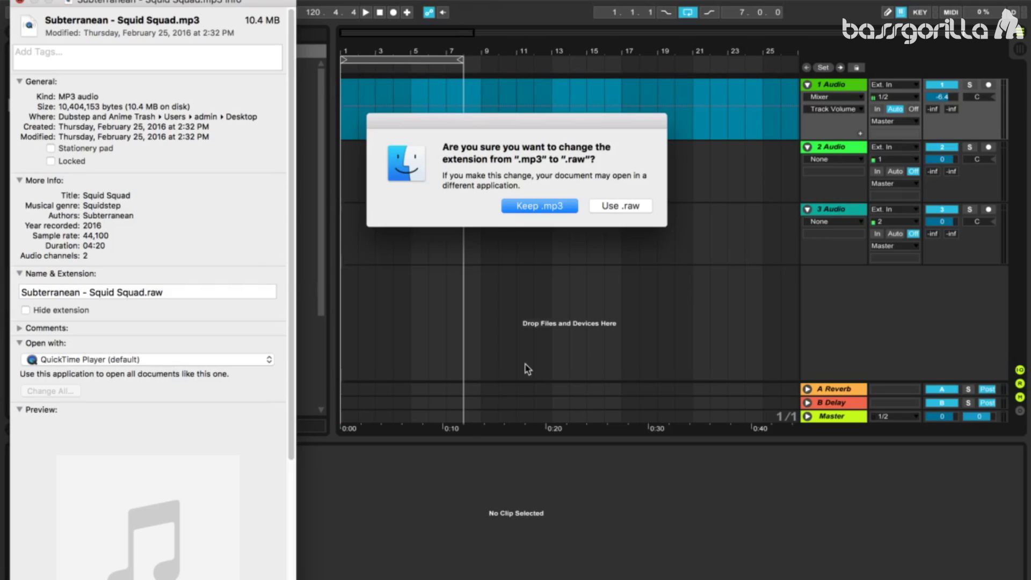
pyautogui.click(631, 210)
pyautogui.click(622, 207)
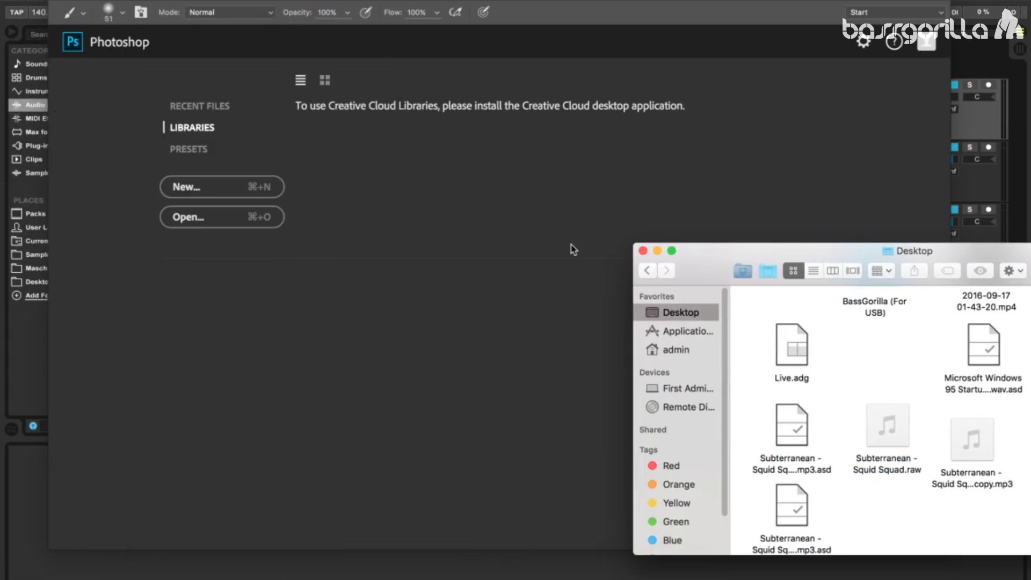
# Open Subterranean - Squid Squad.raw in Photoshop, accepting the suggested raw dimensions, channel count and 8-bit depth
pyautogui.moveTo(879, 418)
pyautogui.moveTo(884, 421); pyautogui.dragTo(707, 366)
pyautogui.moveTo(586, 341); pyautogui.dragTo(391, 307)
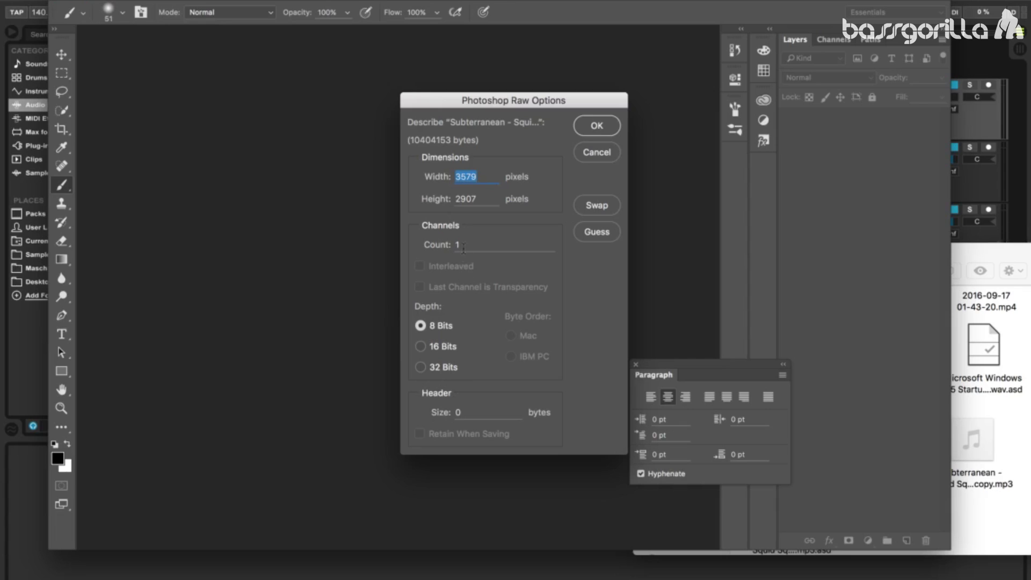
pyautogui.click(596, 127)
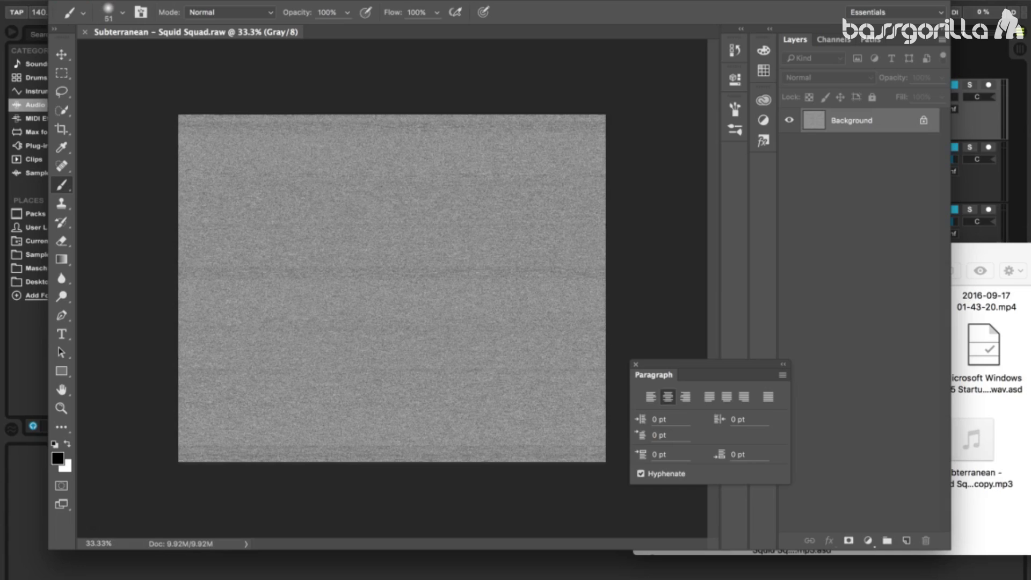
# Paint black brush lines, squiggles and a small smiley face all across the grey noise image
pyautogui.moveTo(264, 133); pyautogui.dragTo(319, 202)
pyautogui.moveTo(288, 361); pyautogui.dragTo(418, 341)
pyautogui.moveTo(485, 188)
pyautogui.mouseDown()
pyautogui.moveTo(464, 238)
pyautogui.moveTo(496, 248)
pyautogui.moveTo(513, 241)
pyautogui.moveTo(514, 203)
pyautogui.moveTo(479, 186)
pyautogui.mouseUp()
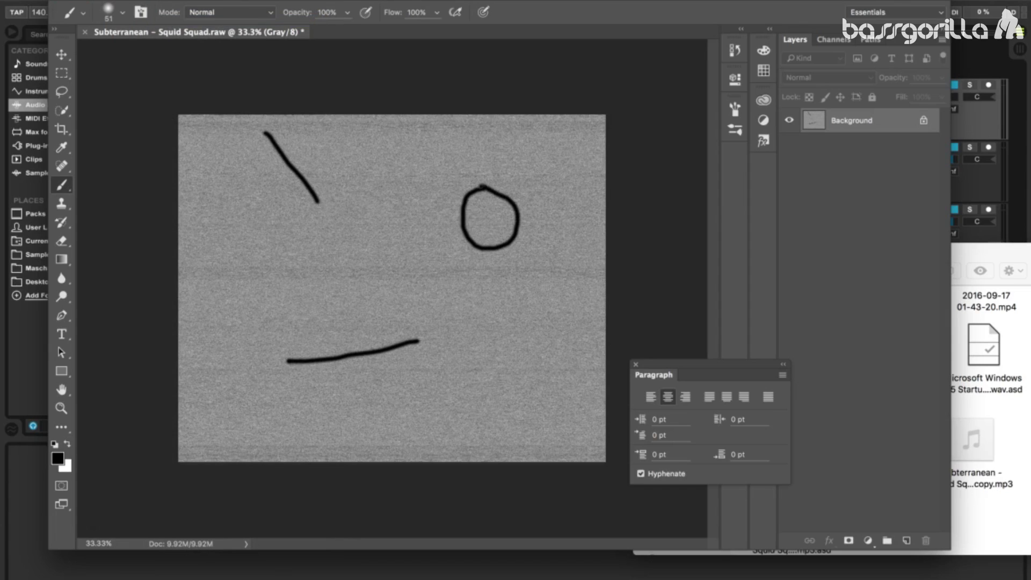
pyautogui.click(476, 210)
pyautogui.click(501, 210)
pyautogui.moveTo(474, 225); pyautogui.dragTo(500, 224)
pyautogui.moveTo(510, 366)
pyautogui.mouseDown()
pyautogui.moveTo(455, 382)
pyautogui.moveTo(433, 411)
pyautogui.mouseUp()
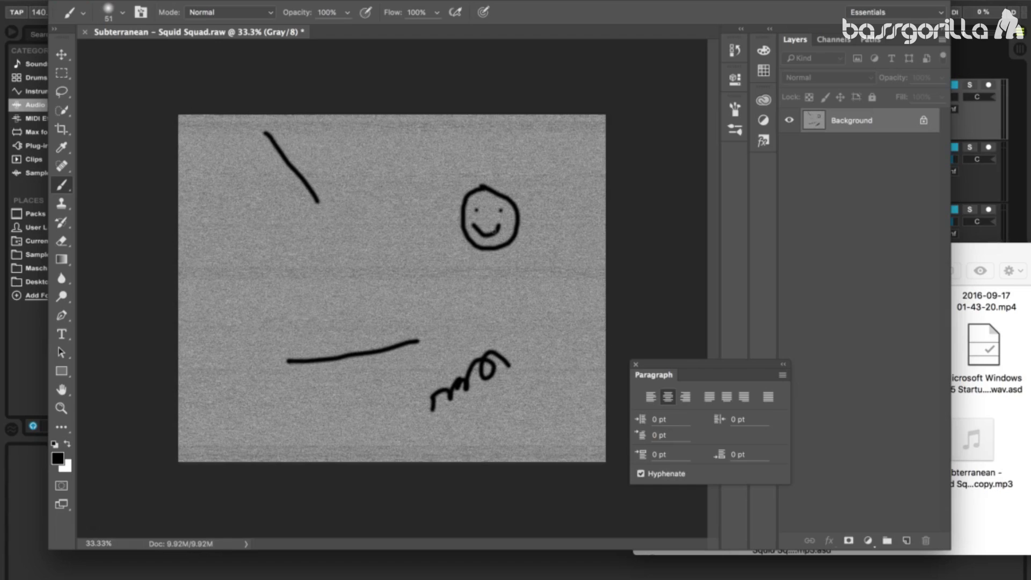
pyautogui.moveTo(217, 304); pyautogui.dragTo(235, 376)
pyautogui.moveTo(243, 427)
pyautogui.mouseDown()
pyautogui.moveTo(310, 413)
pyautogui.moveTo(431, 431)
pyautogui.mouseUp()
pyautogui.moveTo(205, 140); pyautogui.dragTo(233, 238)
pyautogui.moveTo(247, 248); pyautogui.dragTo(334, 235)
pyautogui.moveTo(357, 185); pyautogui.dragTo(569, 241)
pyautogui.moveTo(566, 265)
pyautogui.mouseDown()
pyautogui.moveTo(552, 356)
pyautogui.moveTo(561, 418)
pyautogui.moveTo(528, 436)
pyautogui.moveTo(547, 437)
pyautogui.mouseUp()
pyautogui.moveTo(444, 293)
pyautogui.mouseDown()
pyautogui.moveTo(446, 323)
pyautogui.moveTo(419, 376)
pyautogui.mouseUp()
pyautogui.moveTo(290, 320); pyautogui.dragTo(365, 301)
pyautogui.moveTo(392, 250); pyautogui.dragTo(445, 271)
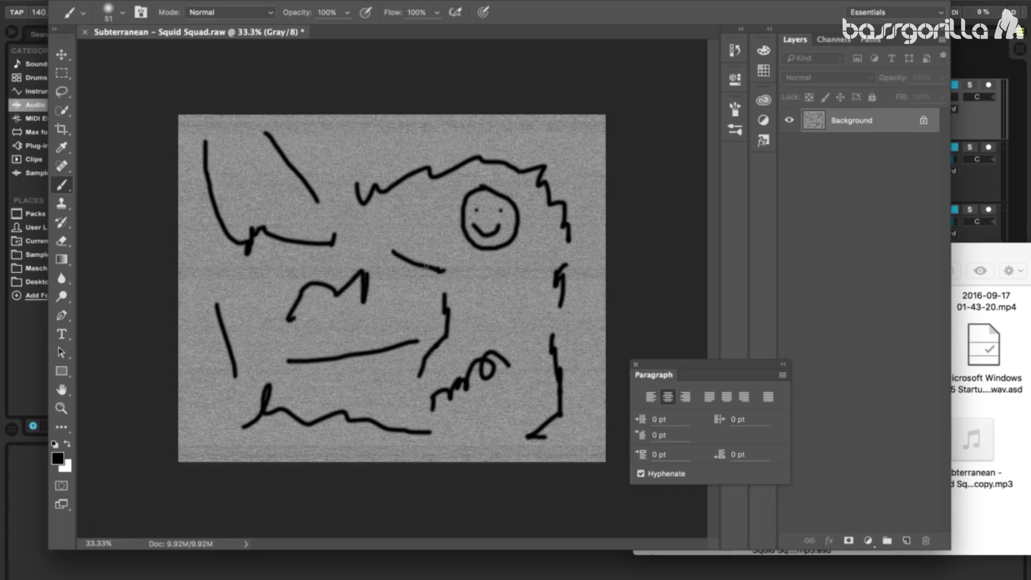
pyautogui.moveTo(428, 218)
pyautogui.mouseDown()
pyautogui.moveTo(420, 249)
pyautogui.moveTo(432, 232)
pyautogui.mouseUp()
pyautogui.moveTo(485, 263); pyautogui.dragTo(504, 278)
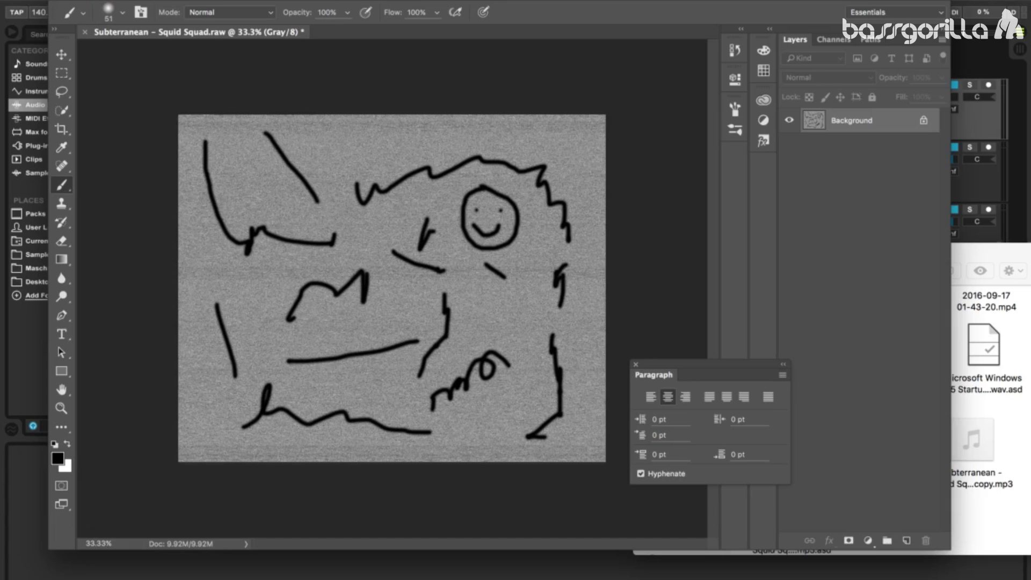
# Save the painted image to the Desktop as Subterranean - Squid Squad copy.raw in Photoshop Raw format with header 0
pyautogui.click(122, 1)
pyautogui.click(178, 125)
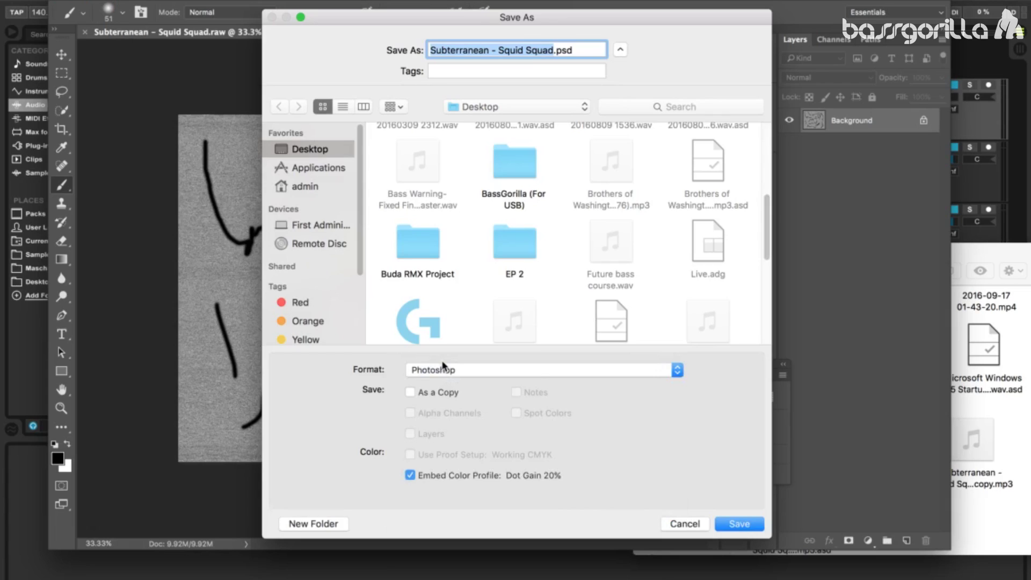
pyautogui.click(444, 368)
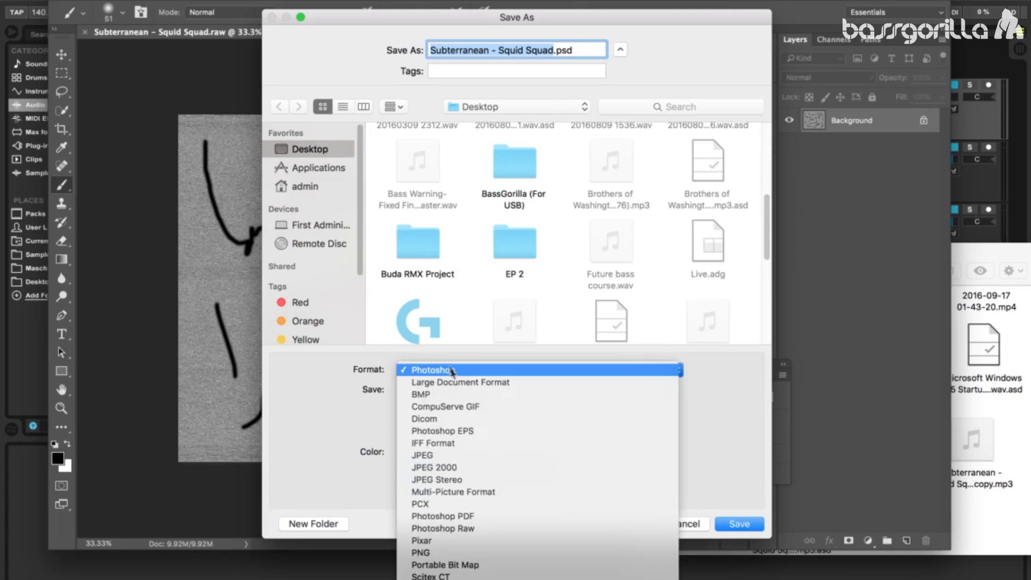
pyautogui.click(486, 529)
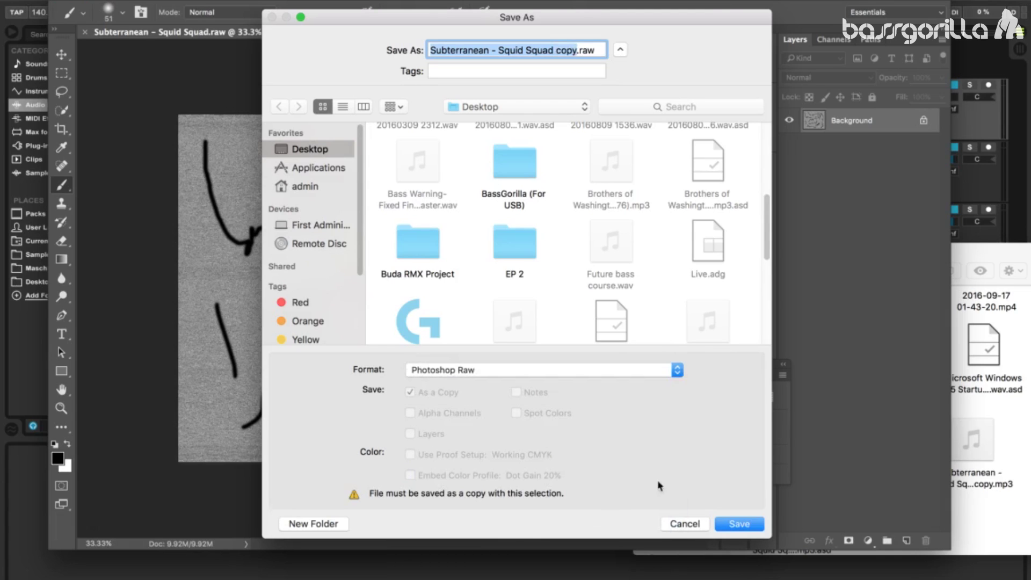
pyautogui.click(733, 523)
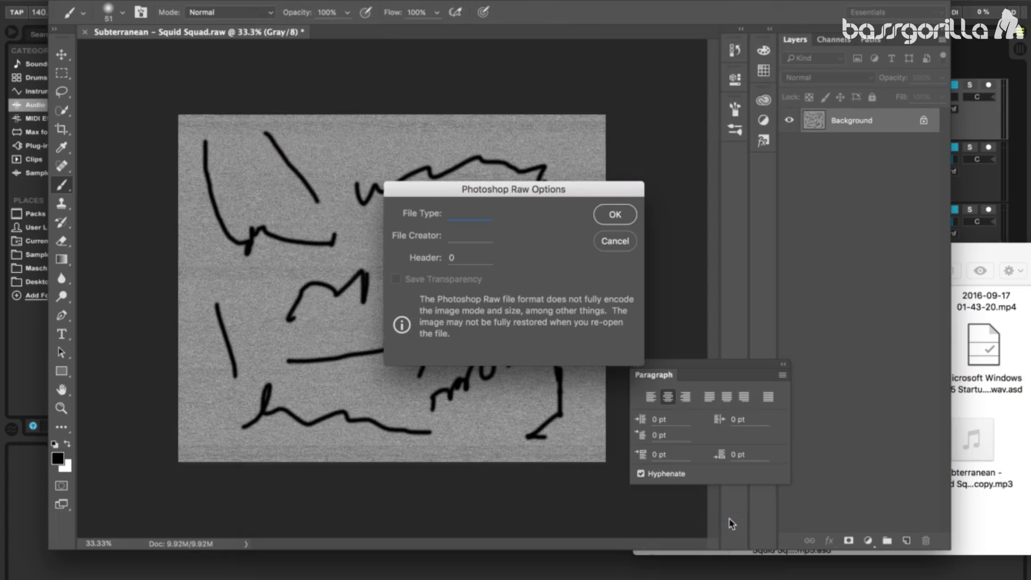
pyautogui.click(618, 216)
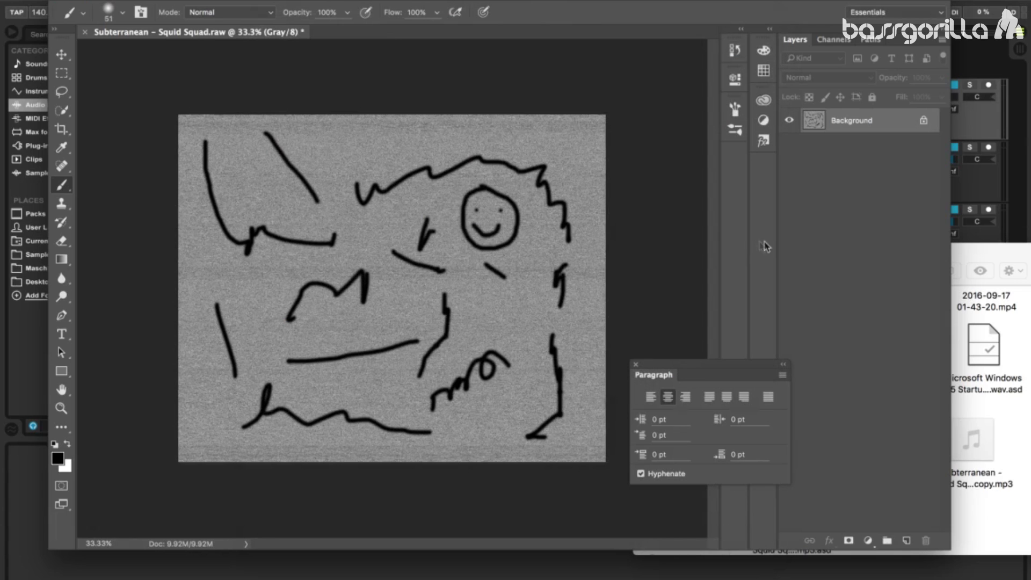
# Switch to the Finder's Desktop folder and place the Squid Squad copy.raw file just below Squid Squad.raw
pyautogui.click(985, 252)
pyautogui.moveTo(961, 254); pyautogui.dragTo(776, 232)
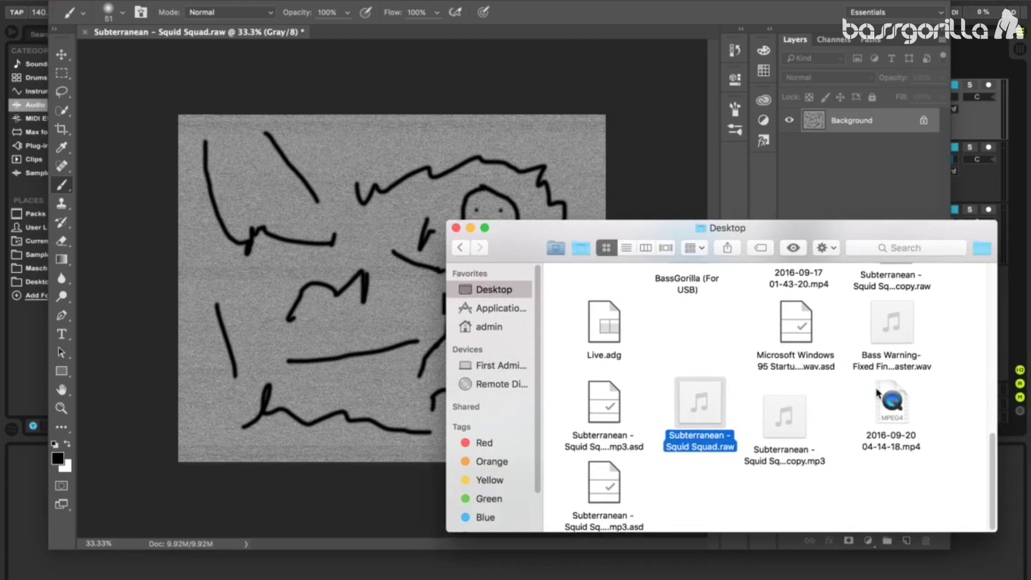
pyautogui.moveTo(720, 409)
pyautogui.moveTo(903, 285); pyautogui.dragTo(718, 488)
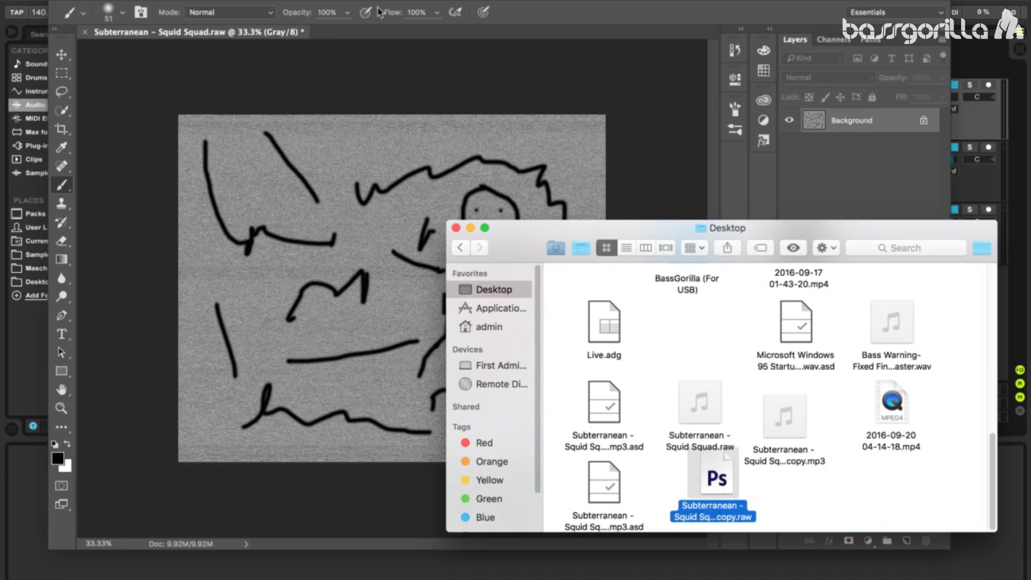
# Quit Photoshop
pyautogui.click(435, 2)
pyautogui.click(81, 1)
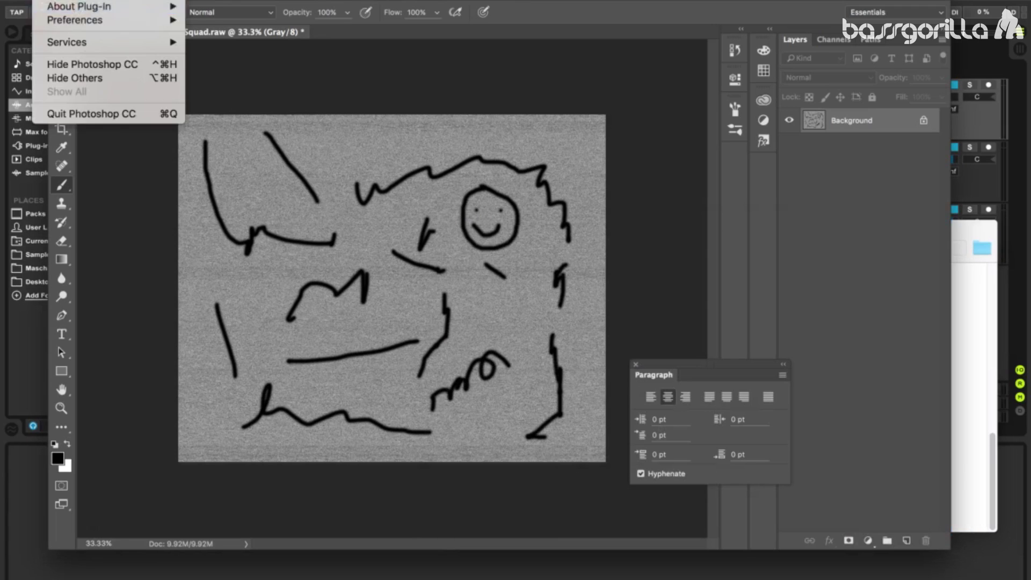
pyautogui.click(114, 116)
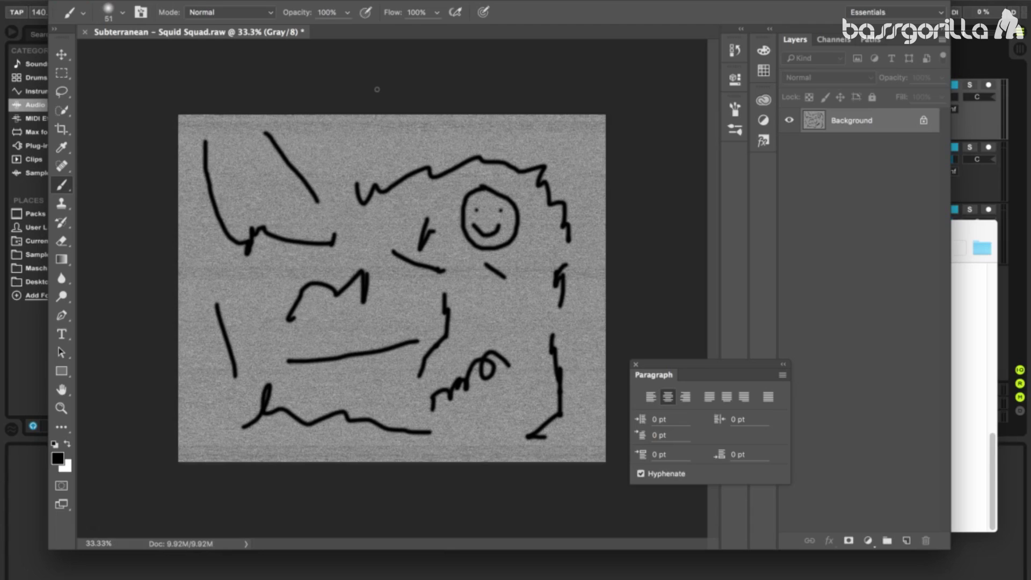
pyautogui.click(54, 0)
pyautogui.click(105, 116)
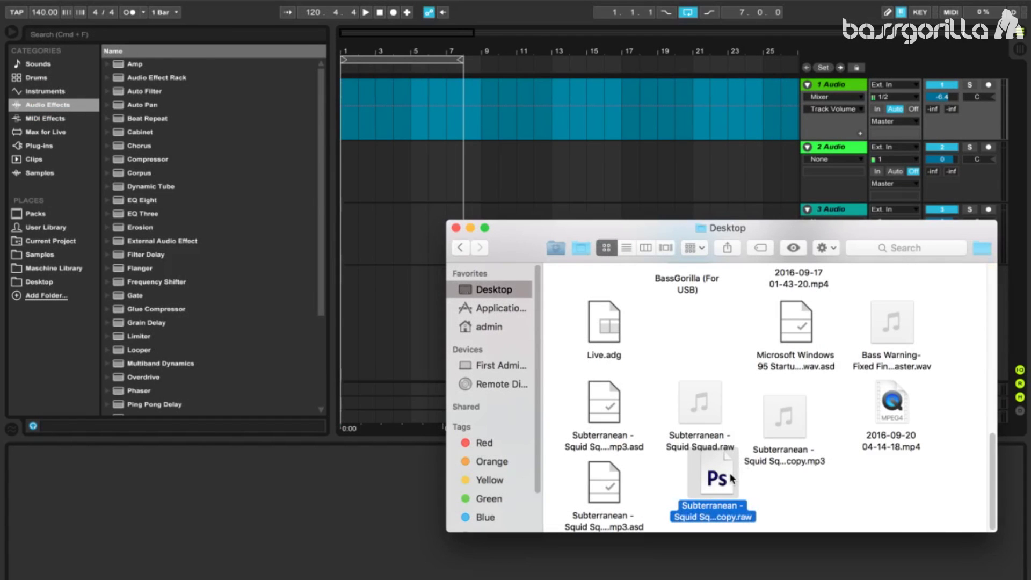
# Change the extension of Subterranean - Squid Squad copy.raw to .mp3 and remove the older copy.mp3 file
pyautogui.rightClick(730, 473)
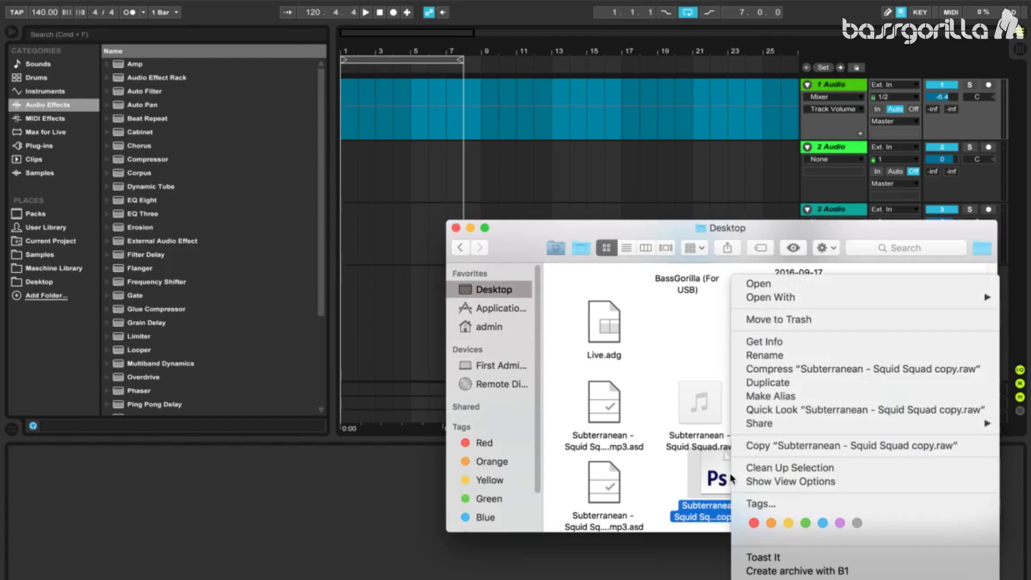
pyautogui.click(764, 343)
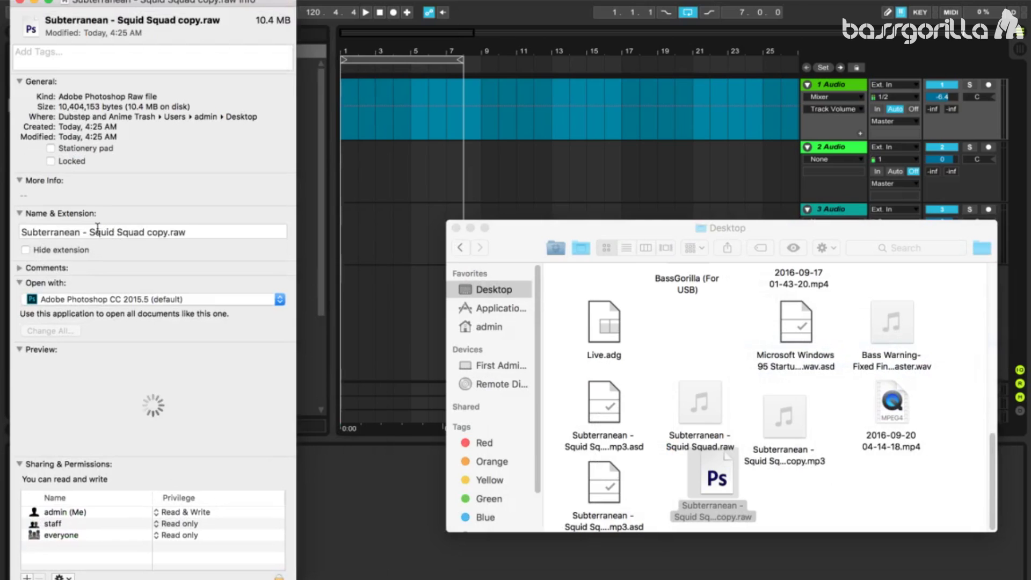
pyautogui.doubleClick(180, 232)
pyautogui.write('mp3')
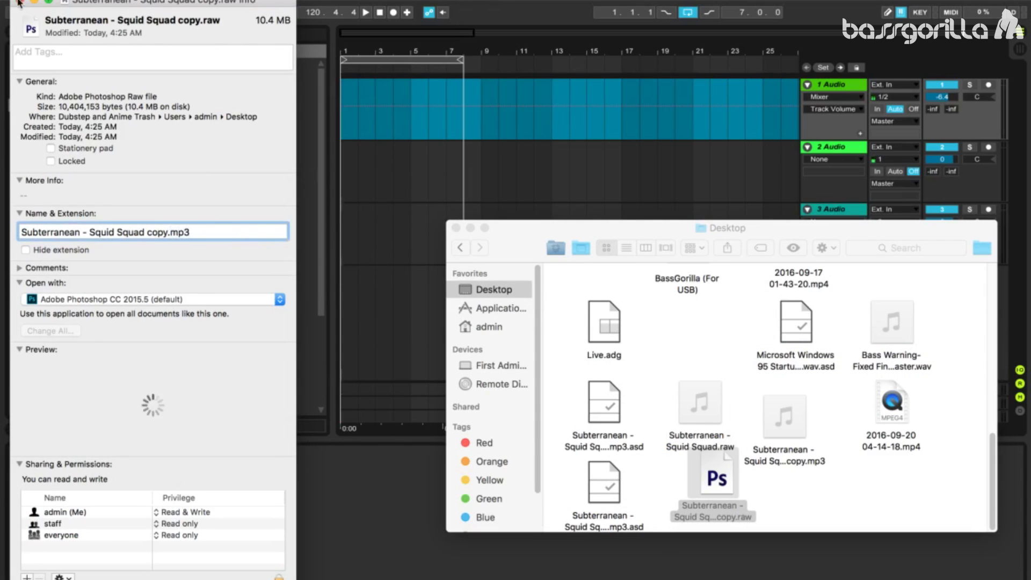
pyautogui.press('Return')
pyautogui.click(618, 206)
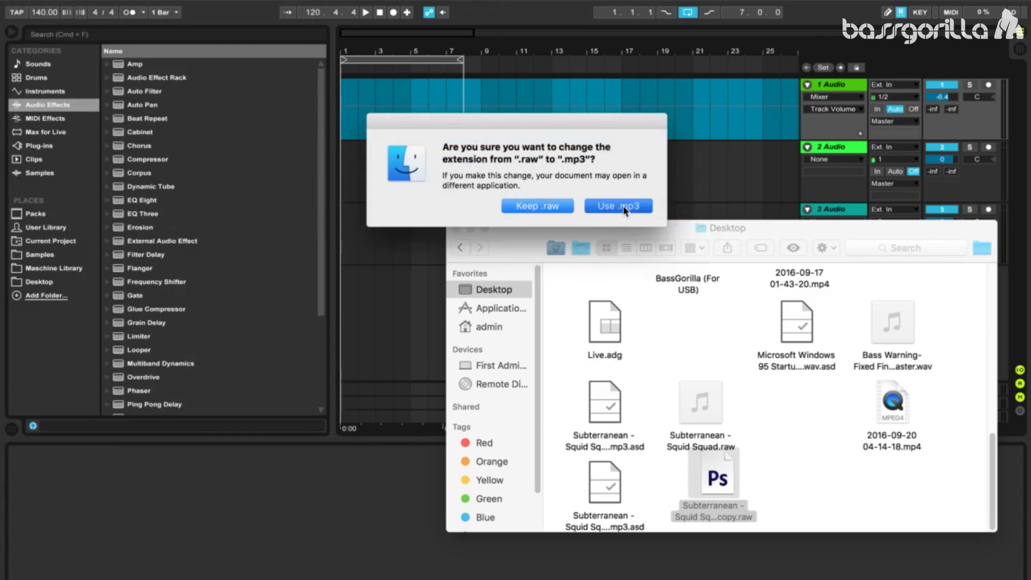
pyautogui.click(814, 443)
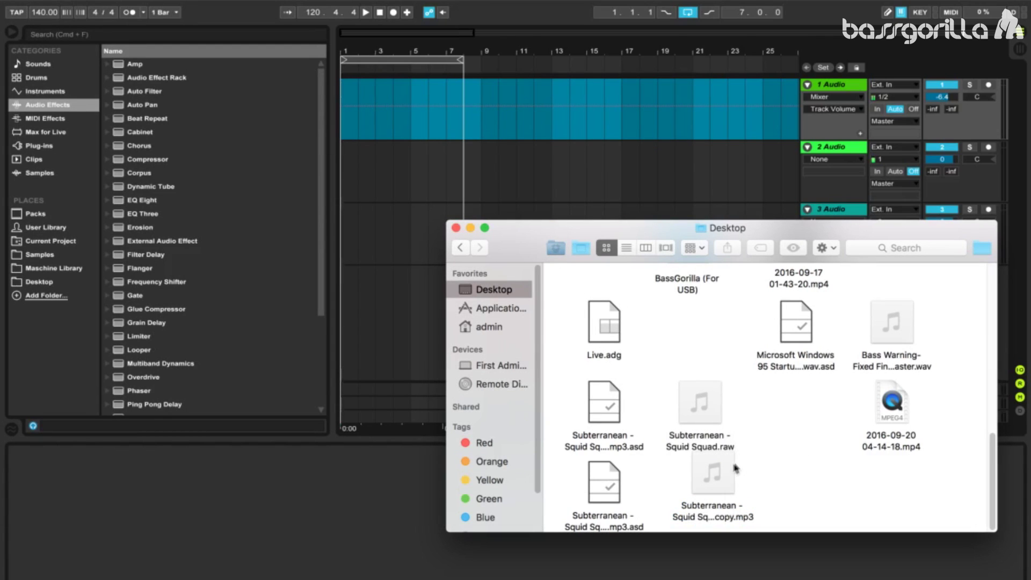
# Import Subterranean - Squid Squad copy.mp3 onto track 1 Audio in Ableton Live and lower the track volume to -10.4
pyautogui.moveTo(726, 484); pyautogui.dragTo(370, 89)
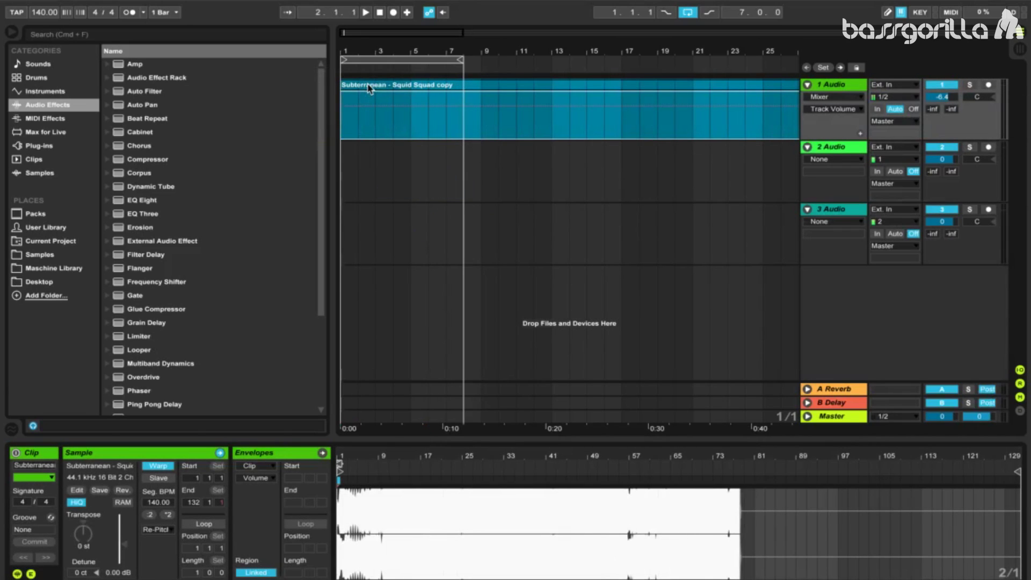
pyautogui.moveTo(949, 96); pyautogui.dragTo(949, 102)
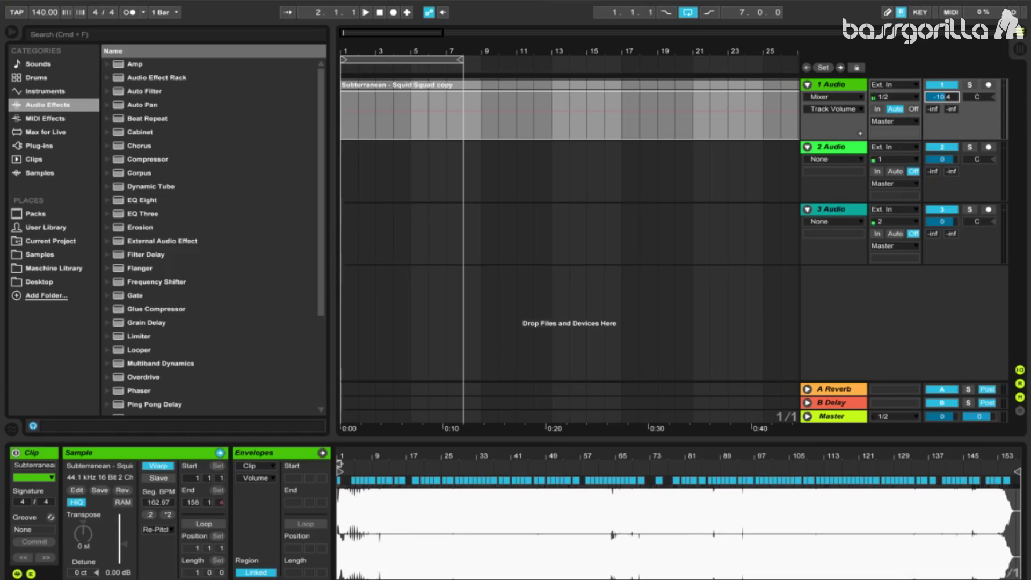
# Delete the imported clip from track 1 Audio and import Squid Squad copy.mp3 again at bar 1
pyautogui.click(420, 84)
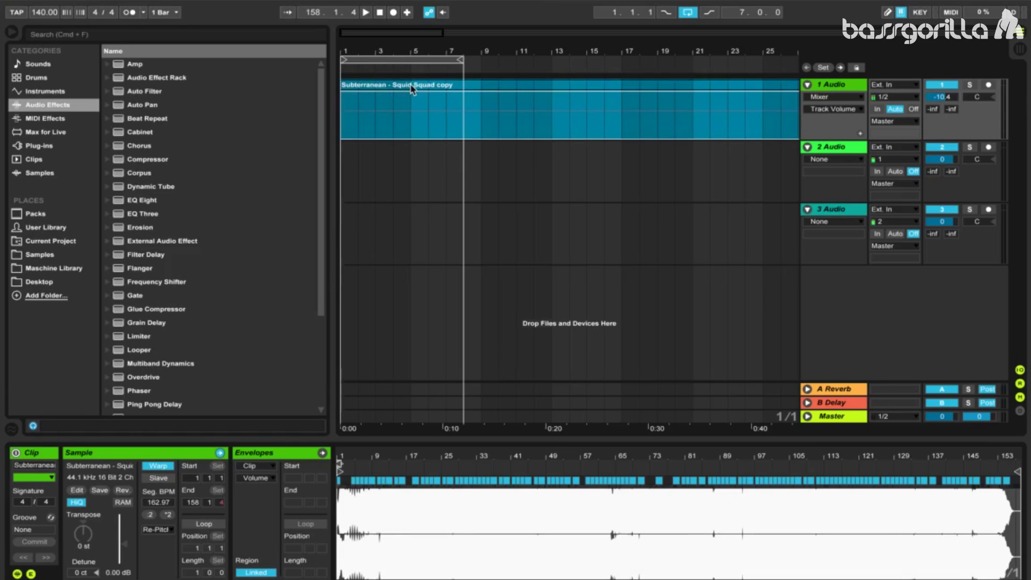
pyautogui.press('Delete')
pyautogui.click(32, 124)
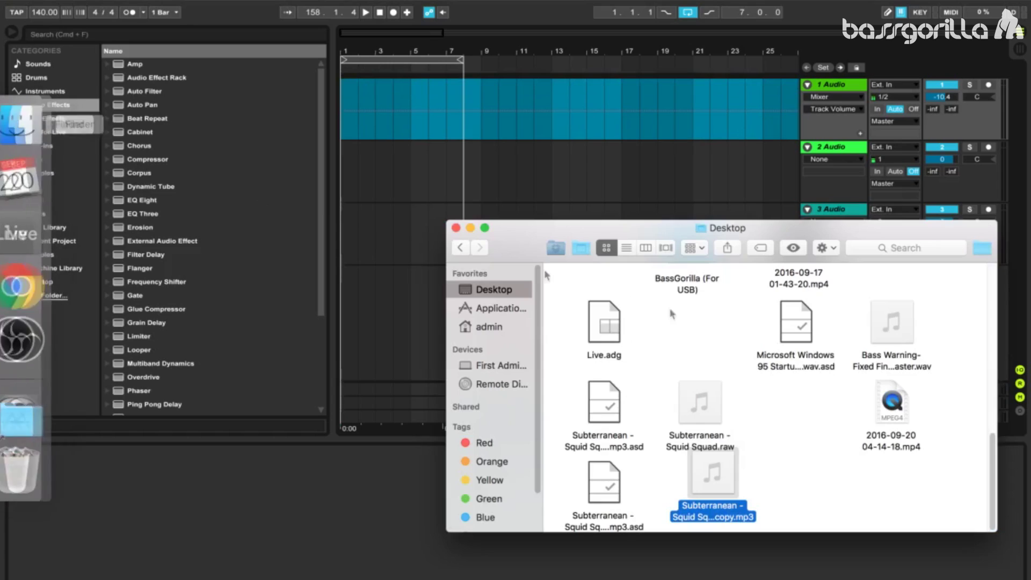
pyautogui.moveTo(722, 474); pyautogui.dragTo(341, 93)
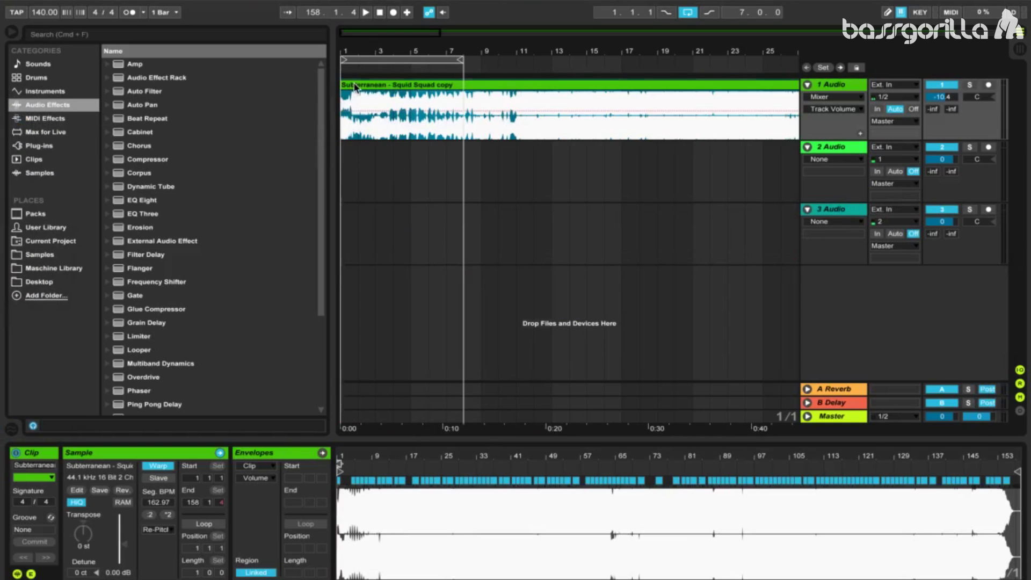
# Turn off warping for the Squid Squad copy clip and play it from about 0:47
pyautogui.click(160, 470)
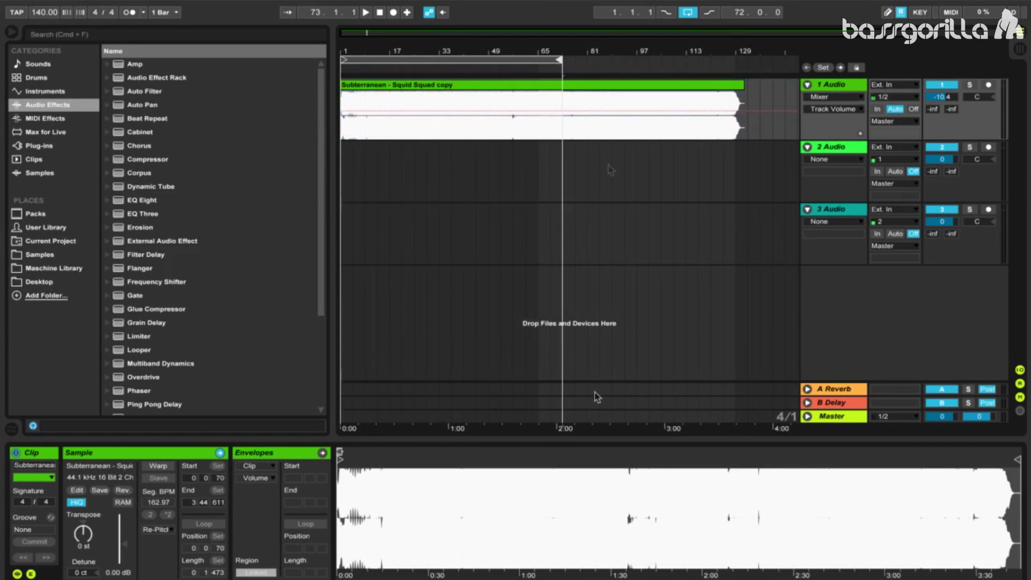
pyautogui.moveTo(451, 458); pyautogui.dragTo(458, 545)
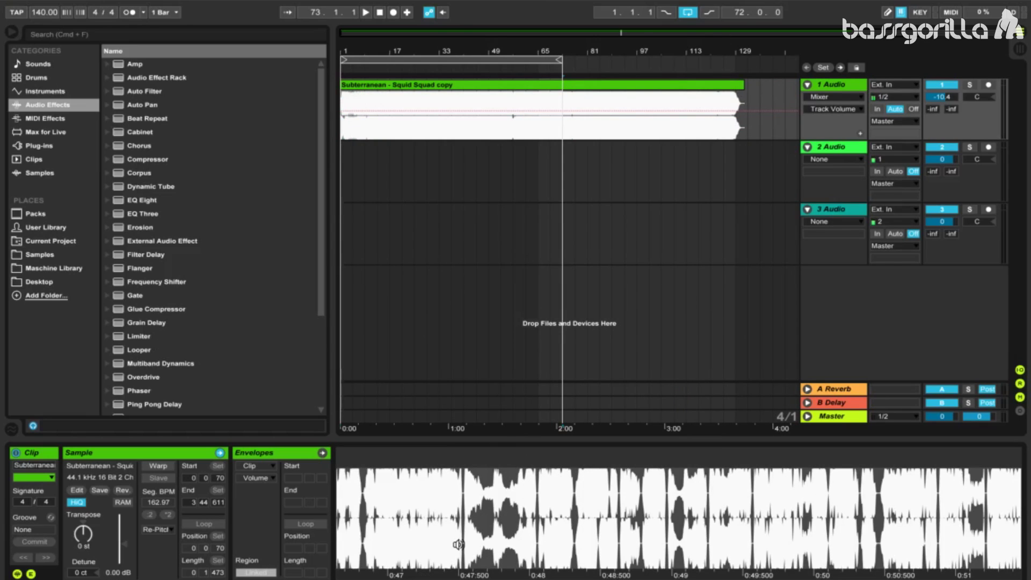
pyautogui.click(458, 544)
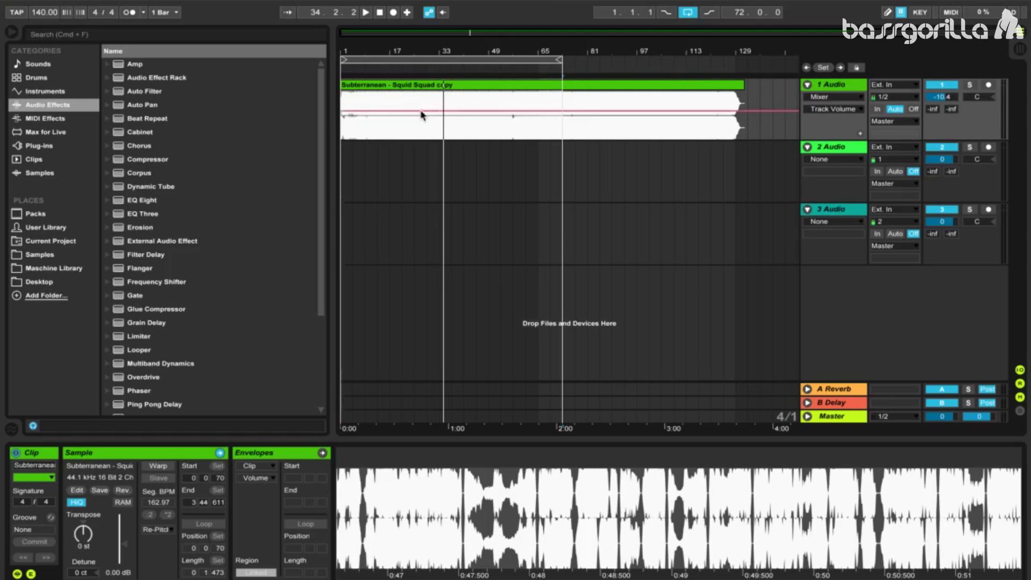
# Trim the Squid Squad copy clip to a section of about 18 seconds starting near 1:04 and move it to bar 1
pyautogui.moveTo(342, 85); pyautogui.dragTo(452, 86)
pyautogui.moveTo(457, 49); pyautogui.dragTo(598, 86)
pyautogui.moveTo(567, 52); pyautogui.dragTo(469, 52)
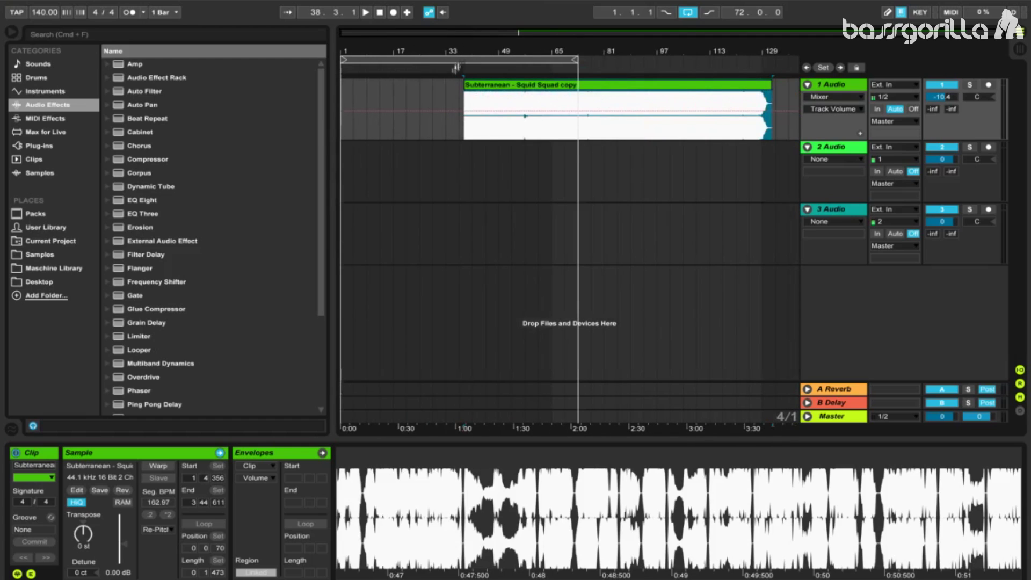
pyautogui.click(441, 79)
pyautogui.click(486, 85)
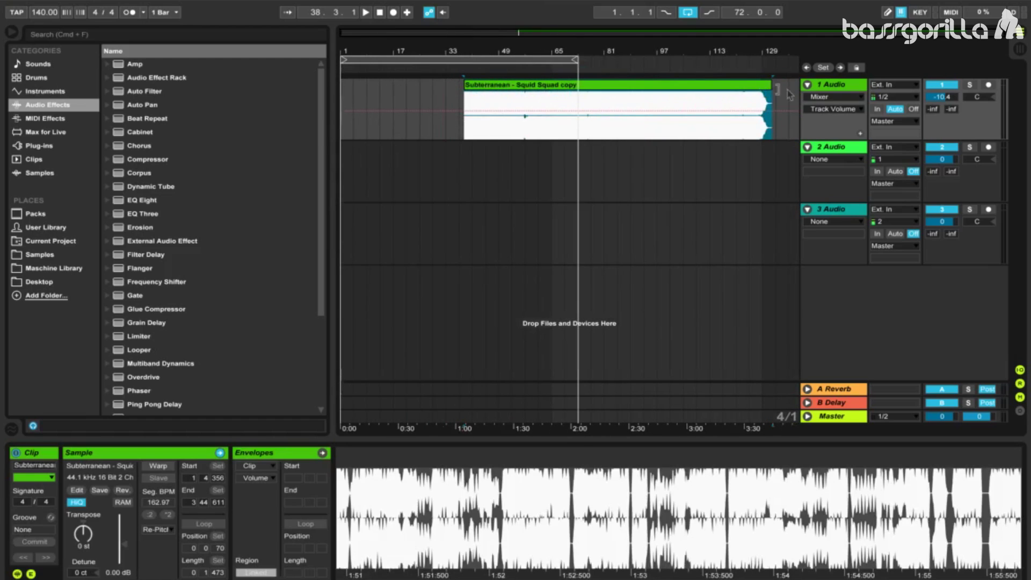
pyautogui.moveTo(773, 89); pyautogui.dragTo(498, 186)
pyautogui.moveTo(480, 92); pyautogui.dragTo(357, 80)
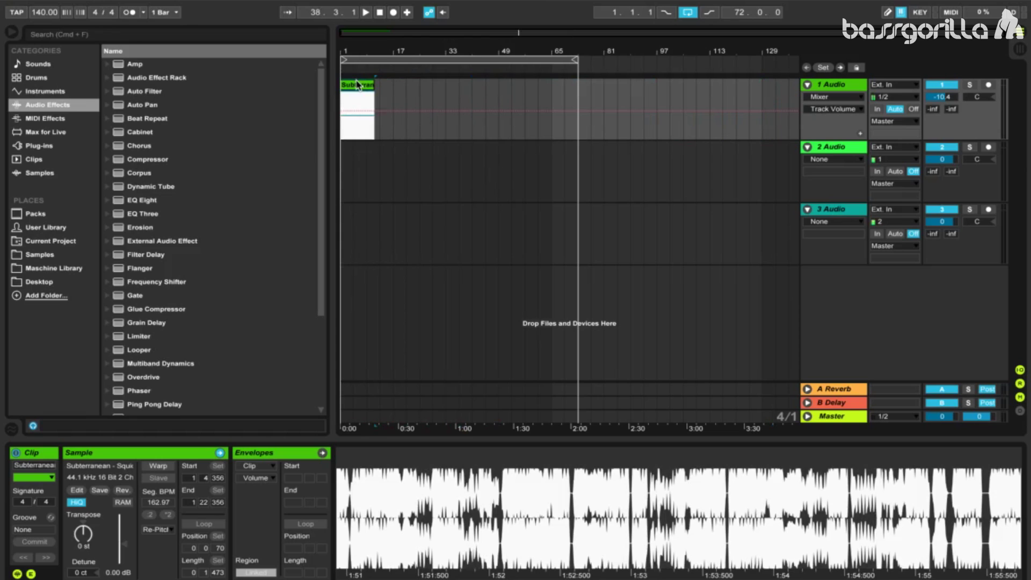
# Enable warping for the trimmed clip, using Beats mode and a segment tempo of 730 BPM
pyautogui.click(163, 472)
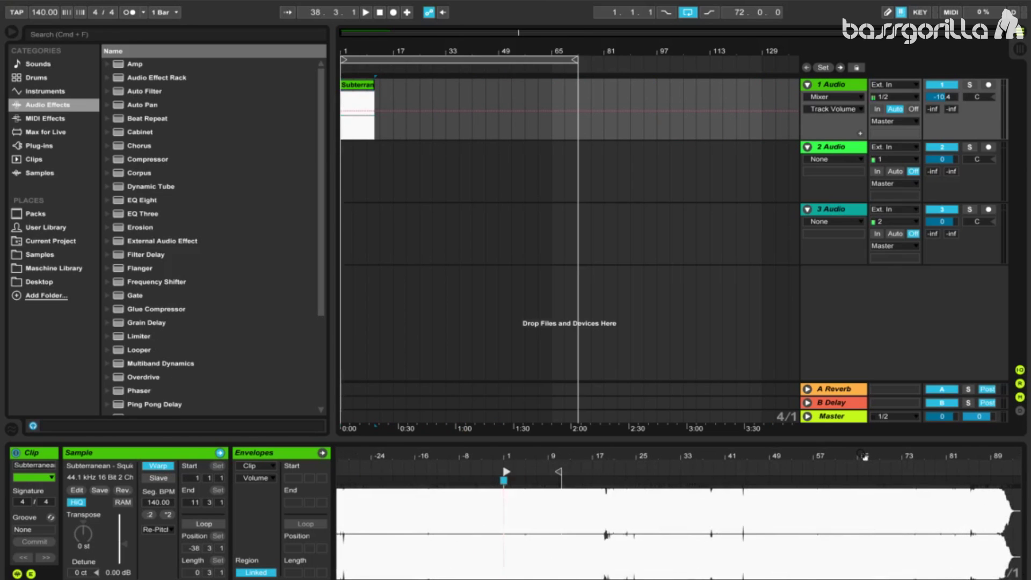
pyautogui.click(162, 532)
pyautogui.click(164, 541)
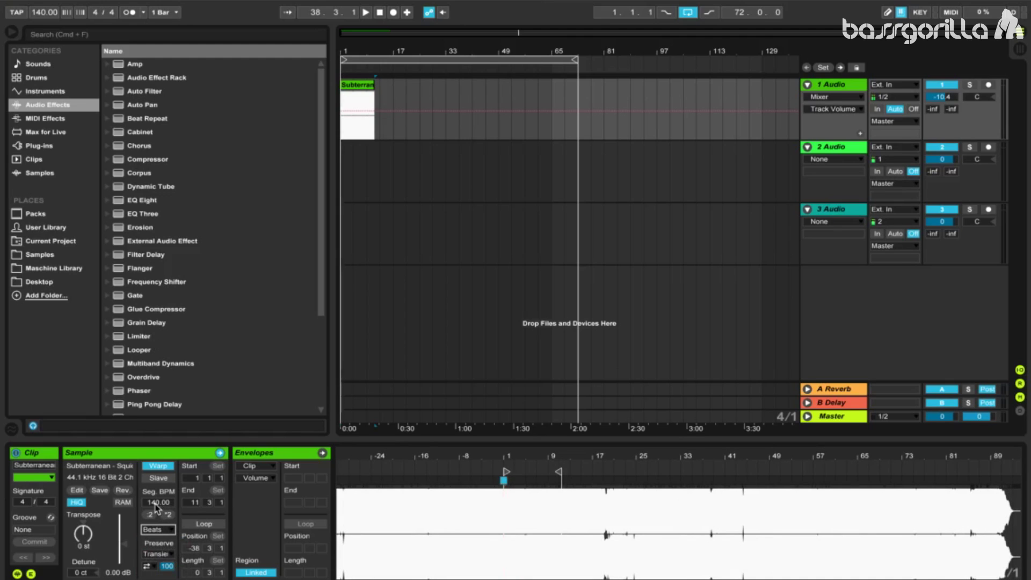
pyautogui.moveTo(155, 503); pyautogui.dragTo(156, 357)
pyautogui.moveTo(158, 502); pyautogui.dragTo(40, 16)
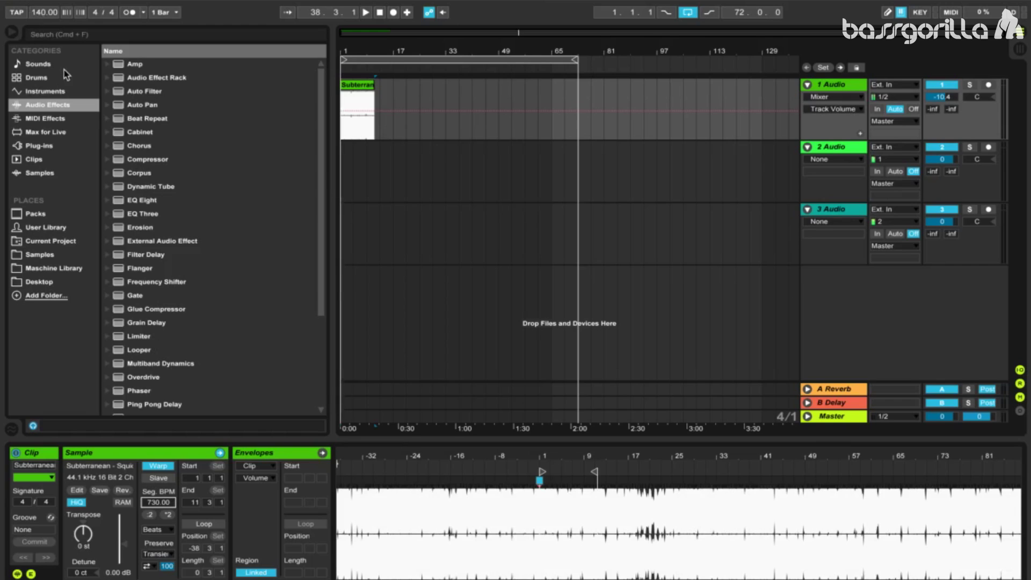
# Extend the warped clip within a 32-bar loop, set its end marker to 33 and start playback
pyautogui.moveTo(374, 96); pyautogui.dragTo(446, 186)
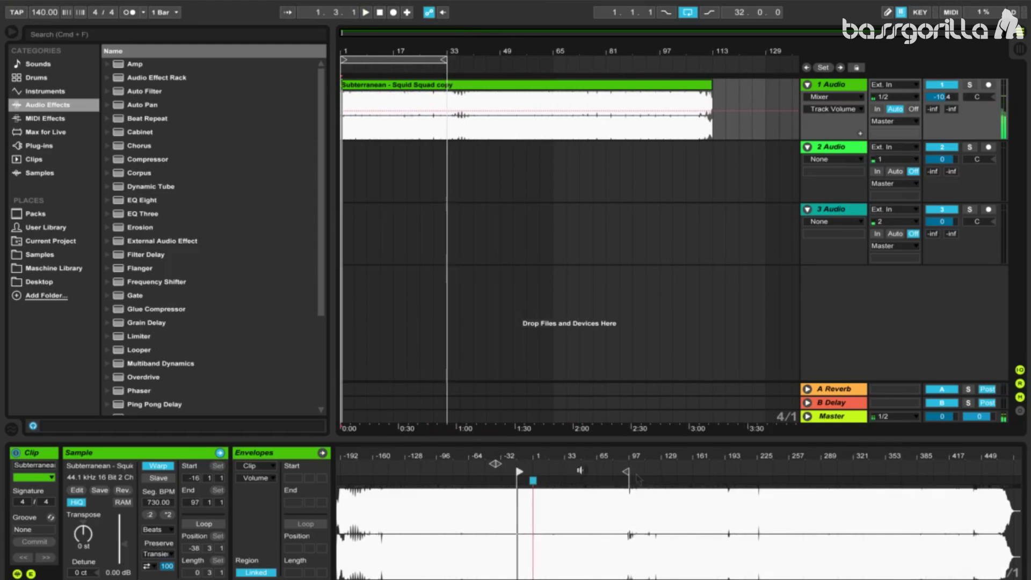
pyautogui.moveTo(628, 472)
pyautogui.mouseDown()
pyautogui.moveTo(559, 462)
pyautogui.moveTo(558, 484)
pyautogui.moveTo(594, 471)
pyautogui.moveTo(542, 471)
pyautogui.moveTo(576, 472)
pyautogui.mouseUp()
pyautogui.press('space')
pyautogui.moveTo(480, 459)
pyautogui.mouseDown()
pyautogui.moveTo(502, 511)
pyautogui.moveTo(548, 537)
pyautogui.mouseUp()
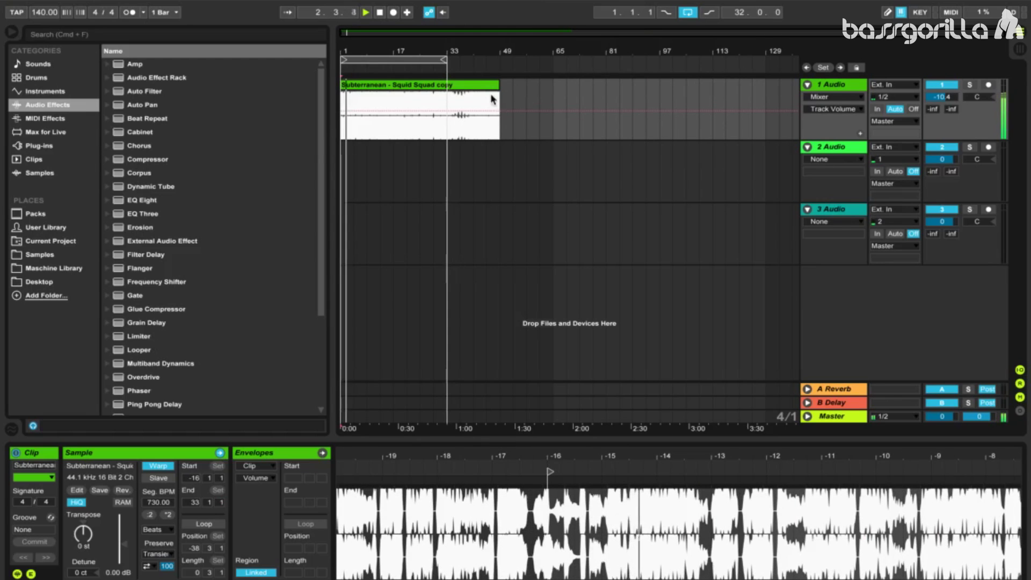
# Shorten the clip during playback so its sample end sits at -7.3, and stop playback
pyautogui.moveTo(499, 115)
pyautogui.mouseDown()
pyautogui.moveTo(483, 134)
pyautogui.moveTo(360, 157)
pyautogui.mouseUp()
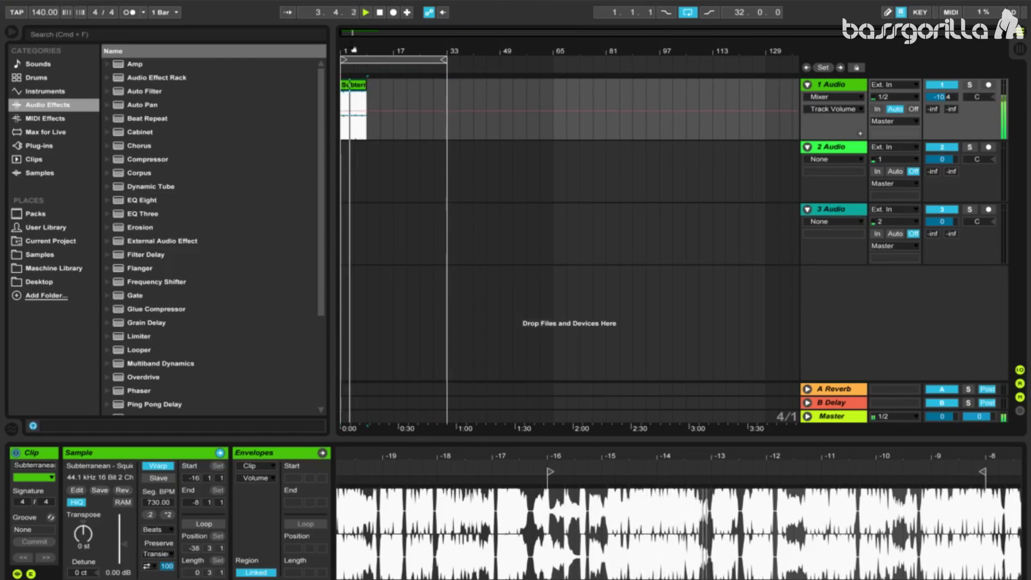
pyautogui.moveTo(356, 52); pyautogui.dragTo(357, 145)
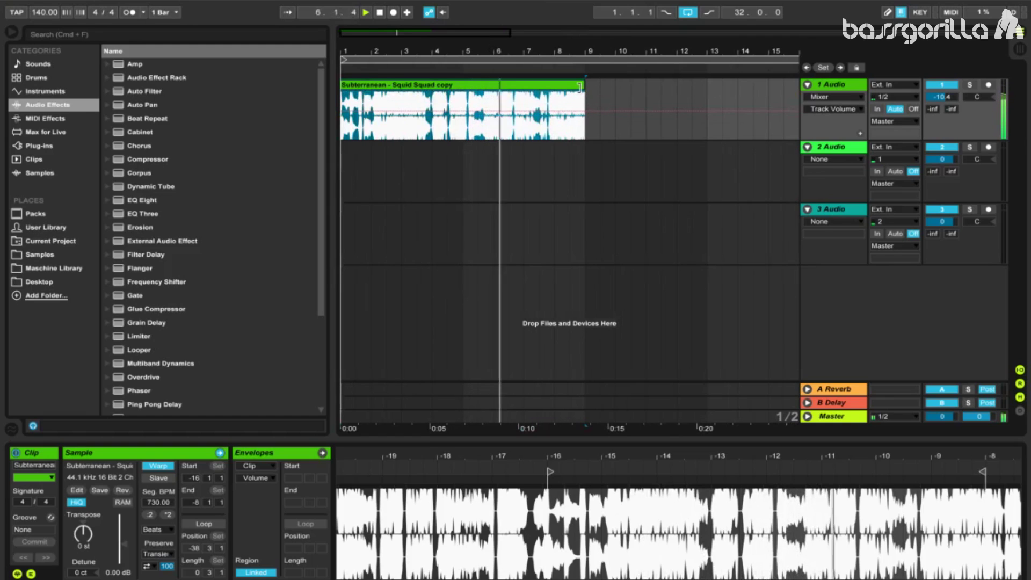
pyautogui.moveTo(580, 86); pyautogui.dragTo(630, 96)
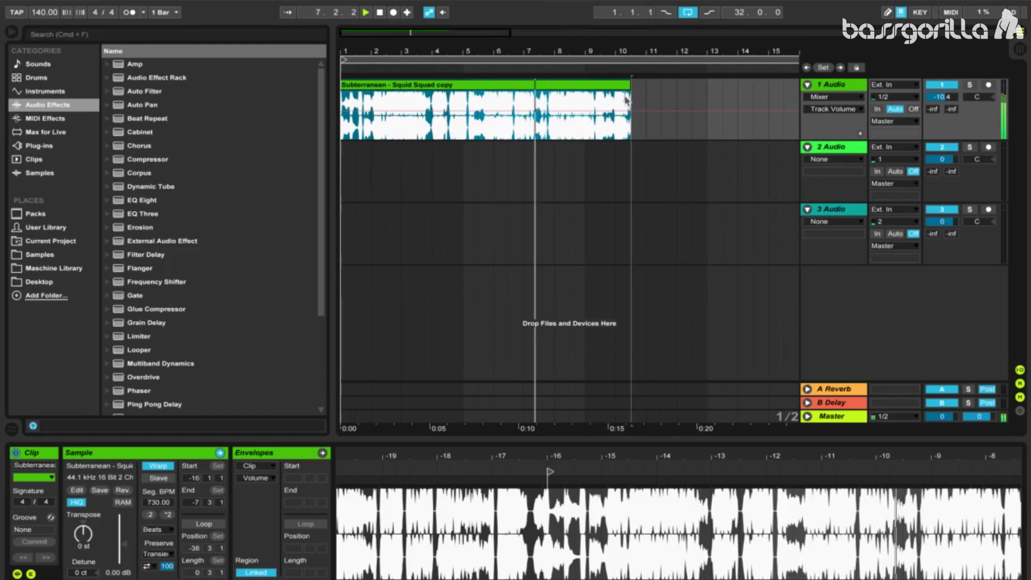
pyautogui.press('space')
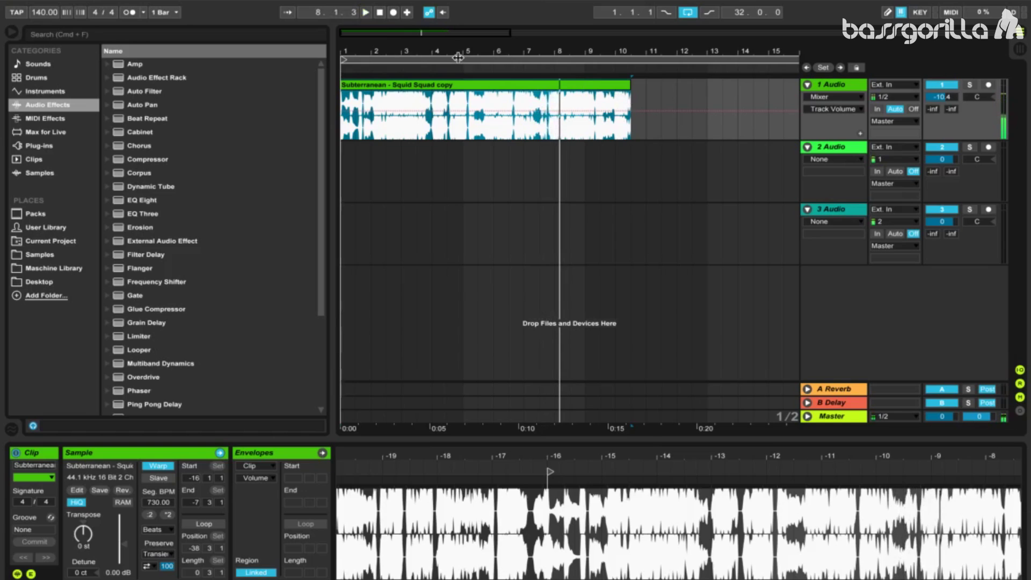
# Audition the clip from several points between bars 3 and 5
pyautogui.click(458, 59)
pyautogui.moveTo(458, 52); pyautogui.dragTo(465, 72)
pyautogui.click(504, 143)
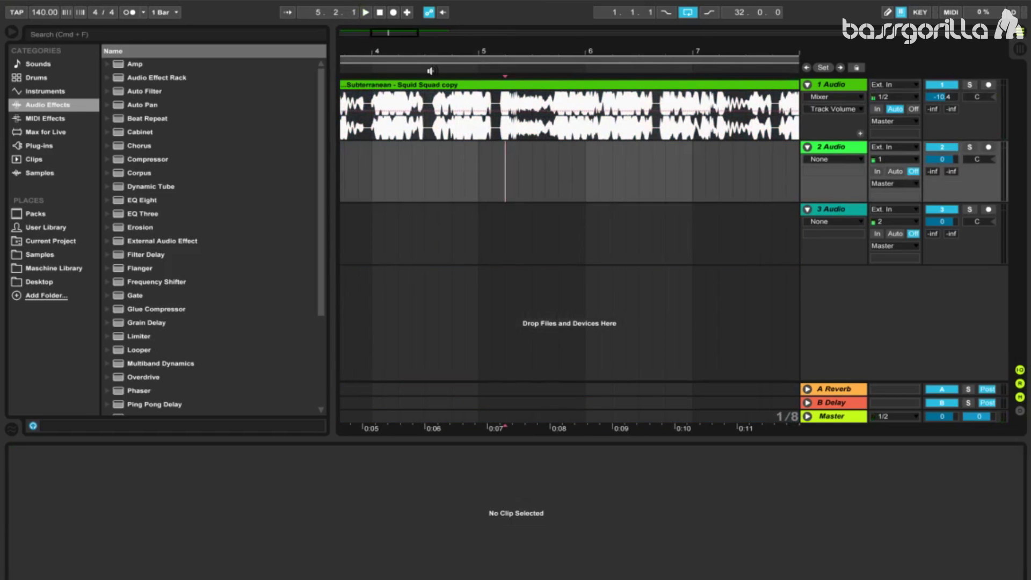
pyautogui.click(430, 69)
pyautogui.press('-')
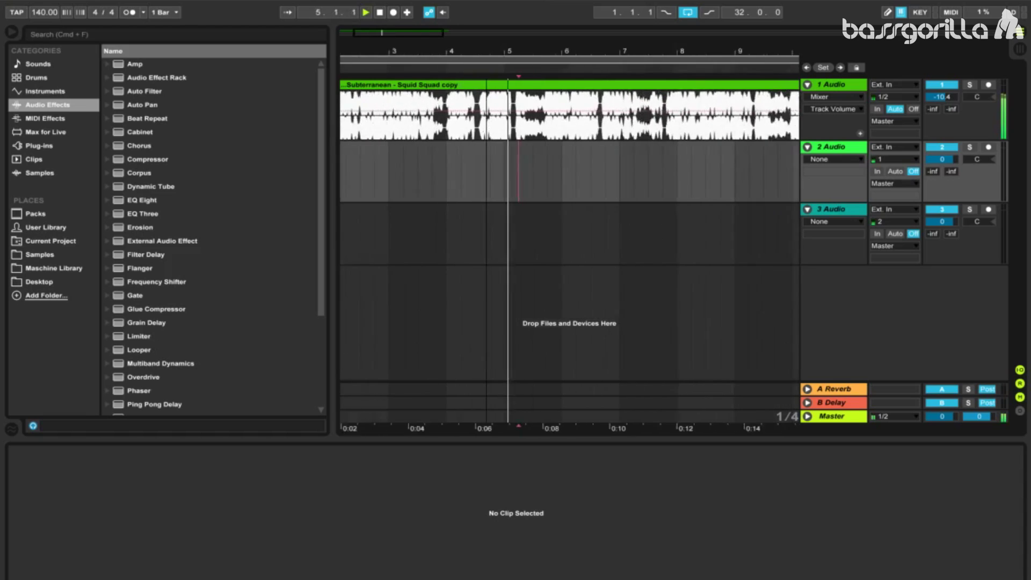
pyautogui.click(451, 69)
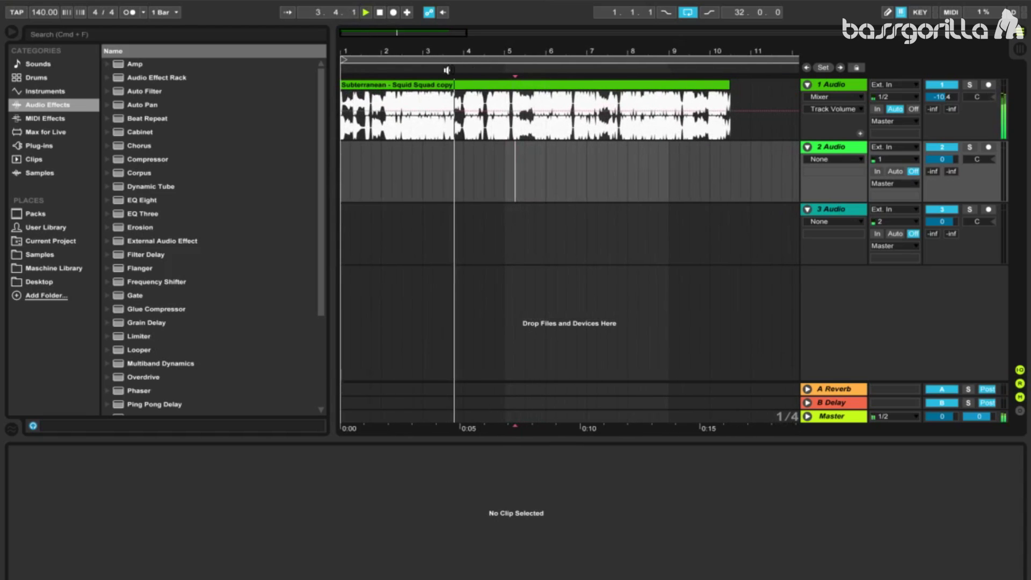
pyautogui.press('space')
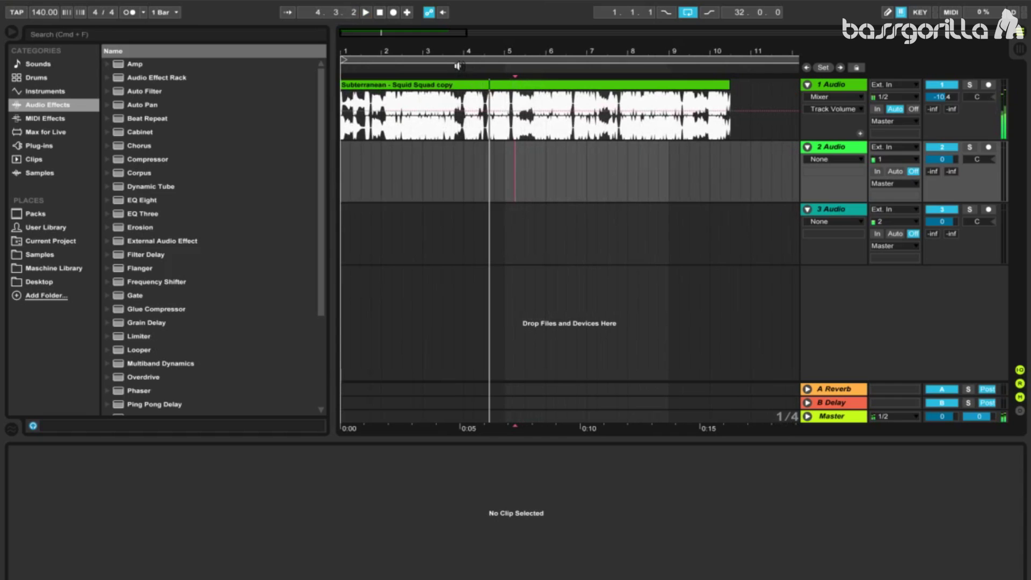
pyautogui.click(459, 66)
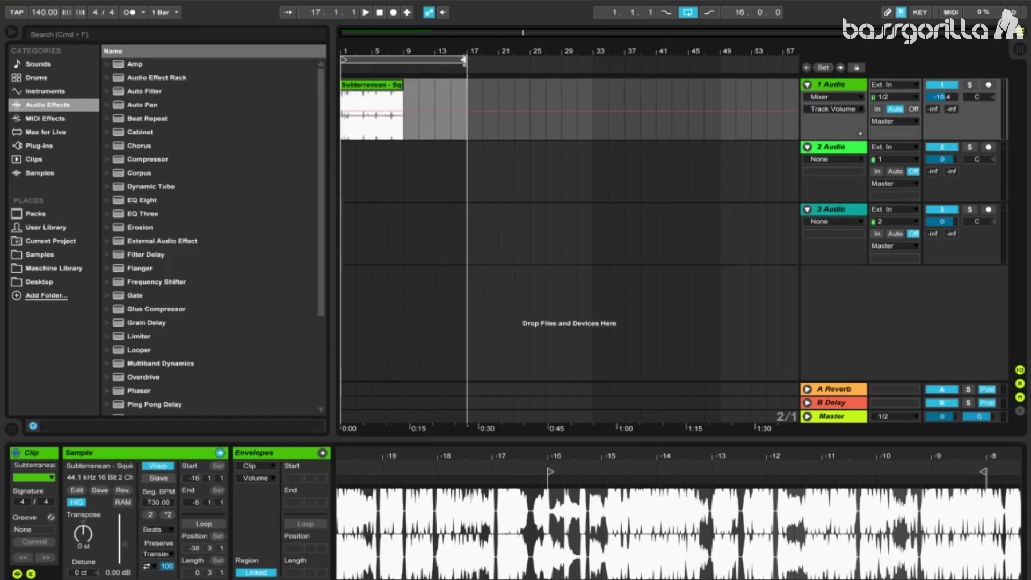
# Consolidate the eight-bar Squid Squad copy clip on track 1 Audio into a new sample
pyautogui.click(458, 63)
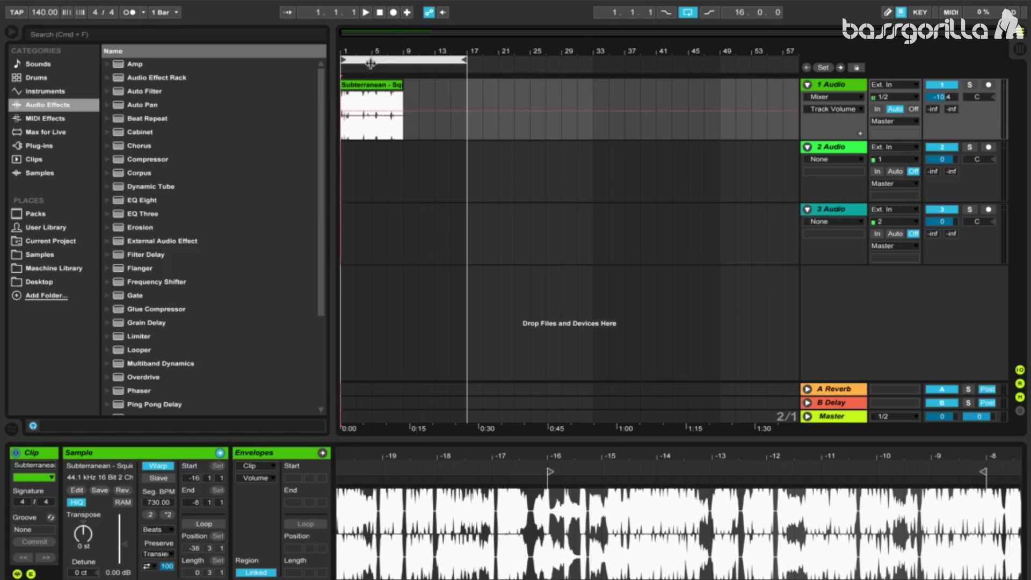
pyautogui.click(371, 86)
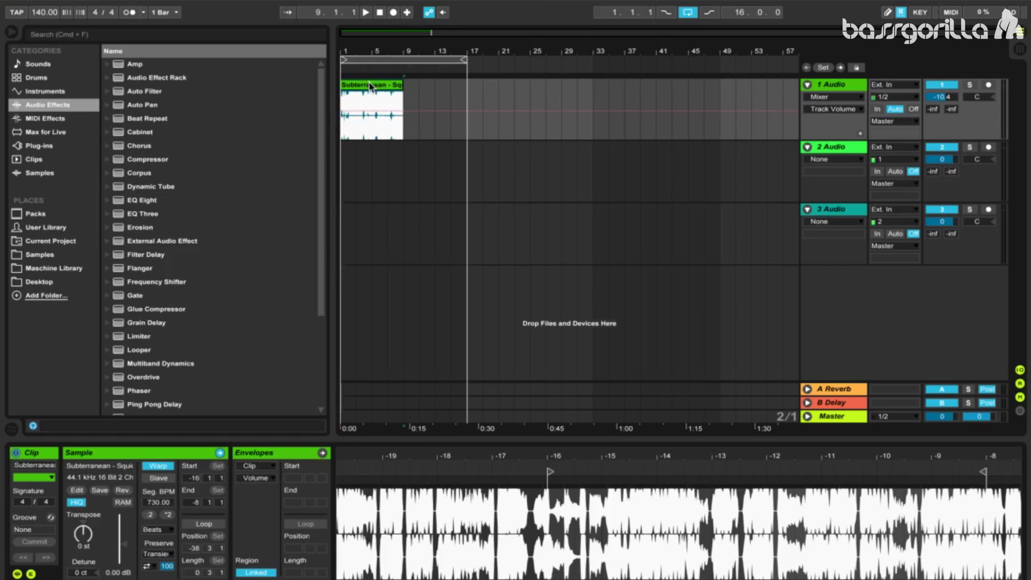
pyautogui.rightClick(363, 92)
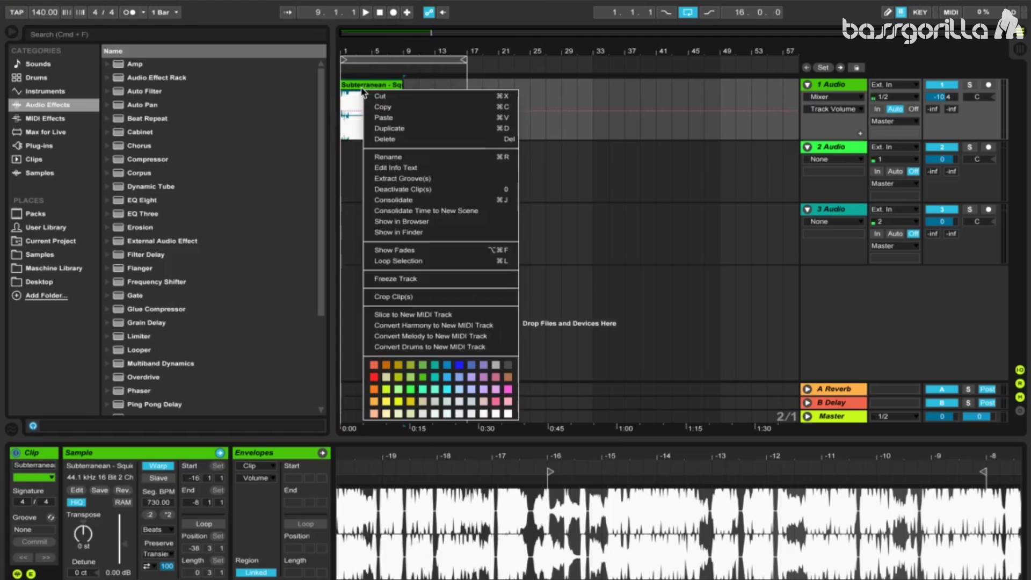
pyautogui.click(413, 199)
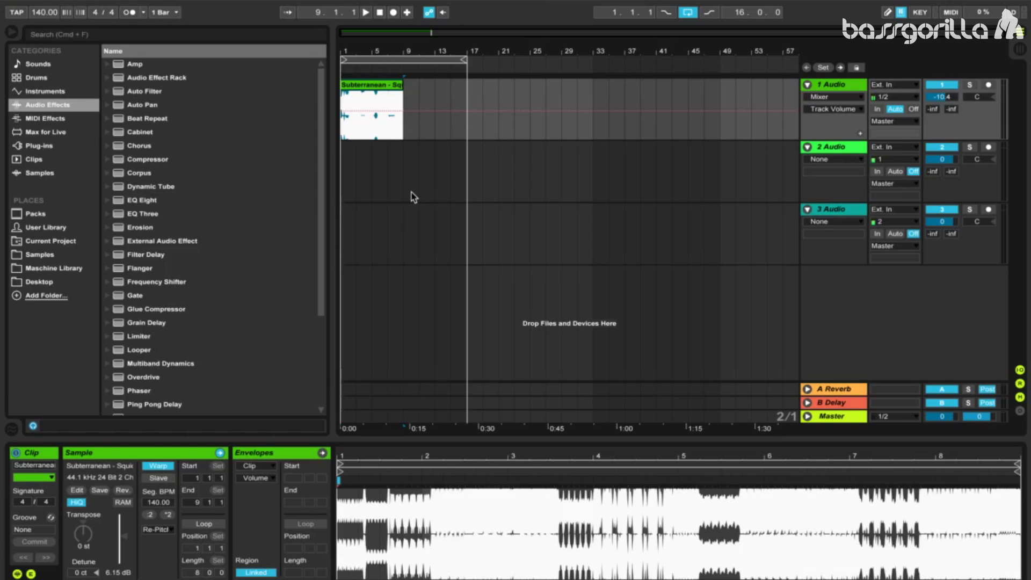
# Change the consolidated clip's warp mode to Complex and play its first bar
pyautogui.click(157, 530)
pyautogui.click(158, 564)
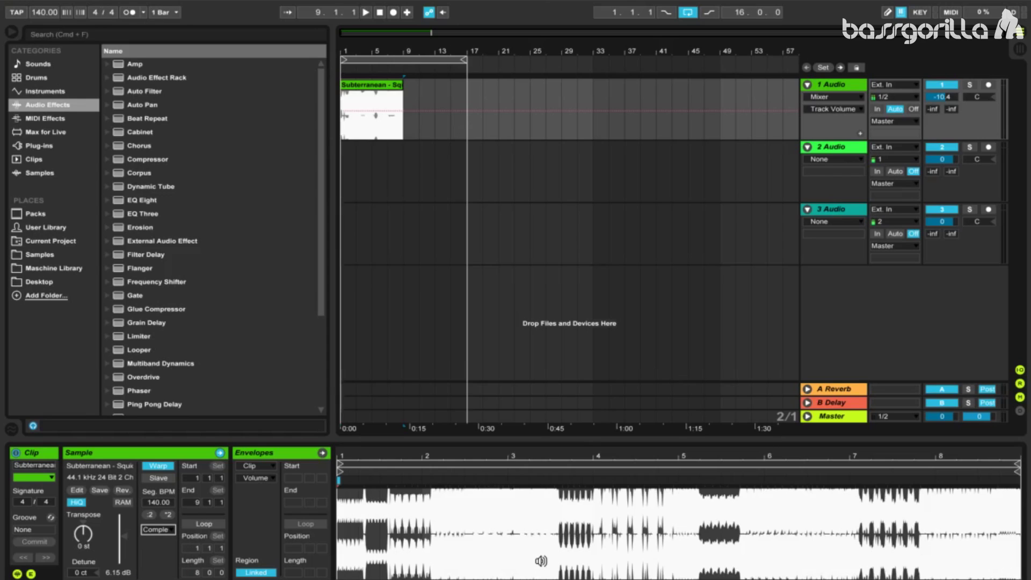
pyautogui.moveTo(357, 456); pyautogui.dragTo(324, 483)
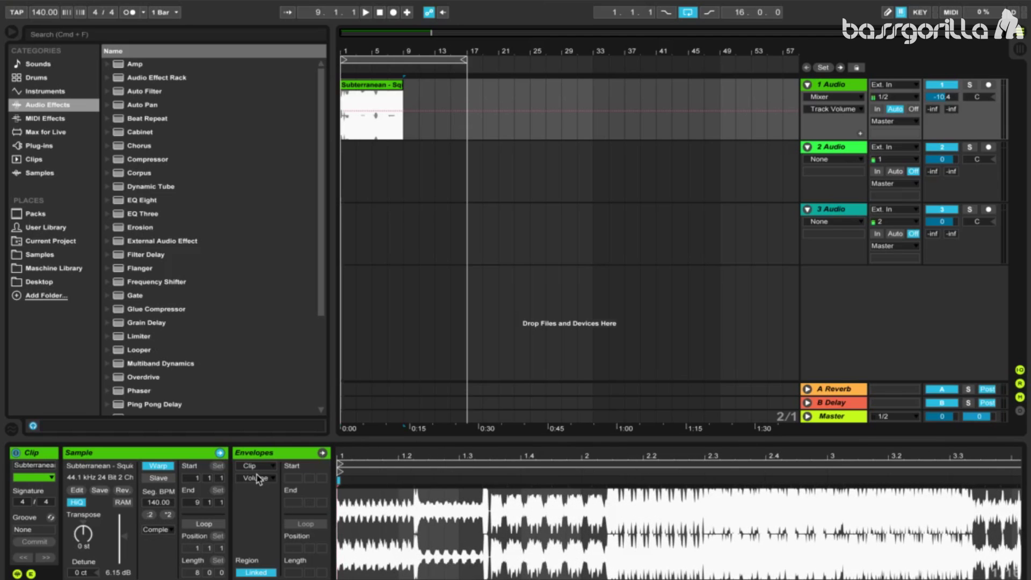
pyautogui.press('space')
pyautogui.press('+')
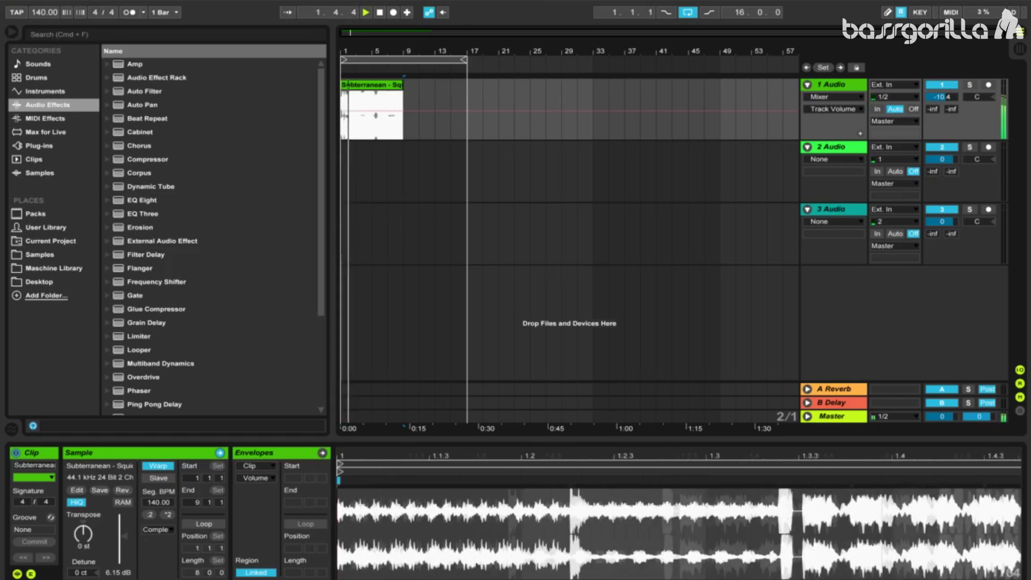
pyautogui.moveTo(389, 496); pyautogui.dragTo(389, 488)
pyautogui.press('space')
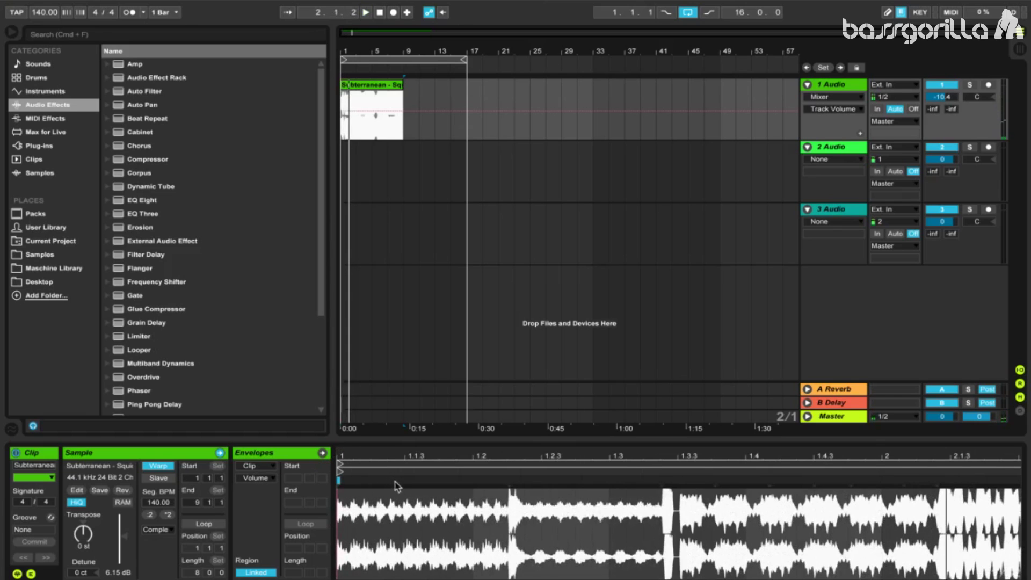
# Add warp markers near 1.1.3 and 1.2, stretch the second one to just before 1.3, and play the result
pyautogui.click(410, 485)
pyautogui.click(499, 484)
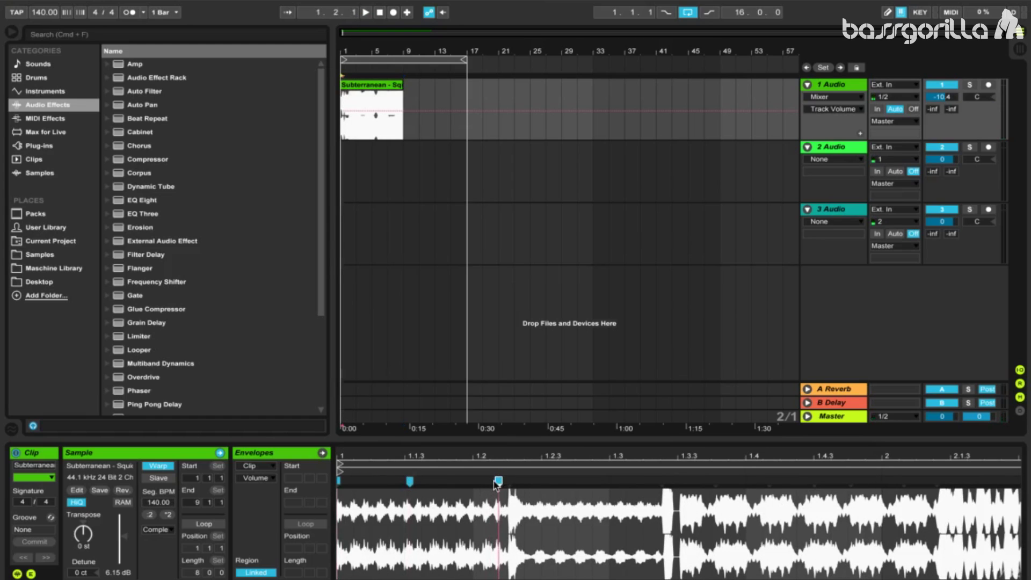
pyautogui.moveTo(497, 481); pyautogui.dragTo(604, 484)
pyautogui.press('space')
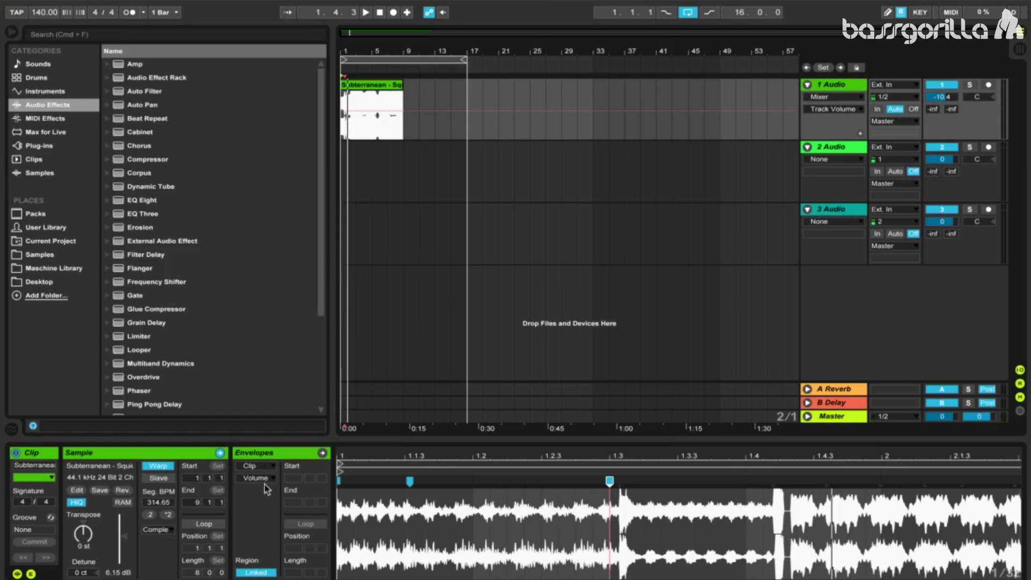
# Draw a downward dip in the clip's Transposition envelope between the two warp markers, returning to 0 at the second marker
pyautogui.click(264, 479)
pyautogui.click(280, 499)
pyautogui.click(423, 534)
pyautogui.moveTo(553, 540)
pyautogui.mouseDown()
pyautogui.moveTo(553, 551)
pyautogui.moveTo(537, 544)
pyautogui.mouseUp()
pyautogui.moveTo(619, 539); pyautogui.dragTo(616, 519)
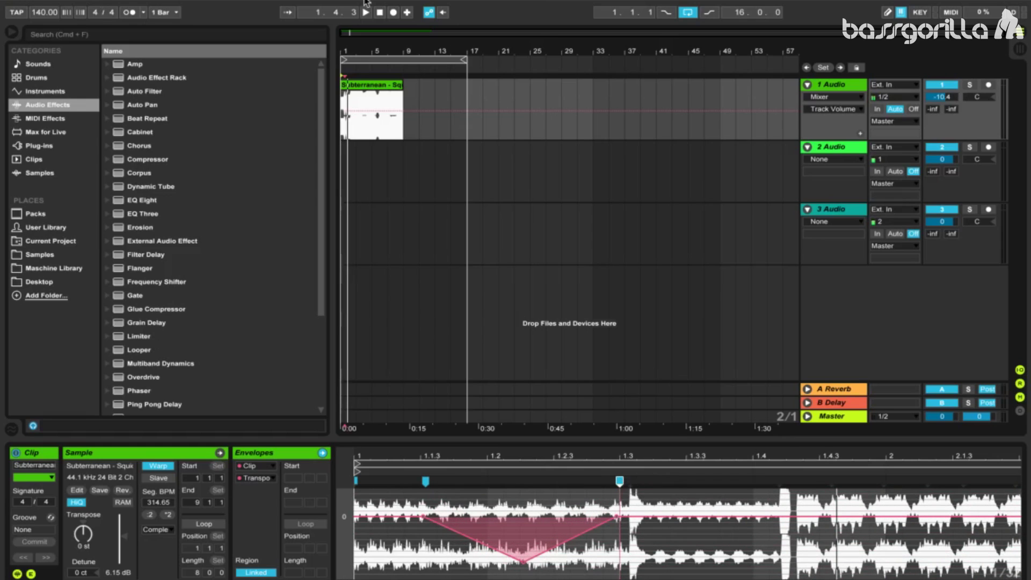
# Play the clip from bar 1 to hear the transposition dip, and stop playback
pyautogui.click(380, 12)
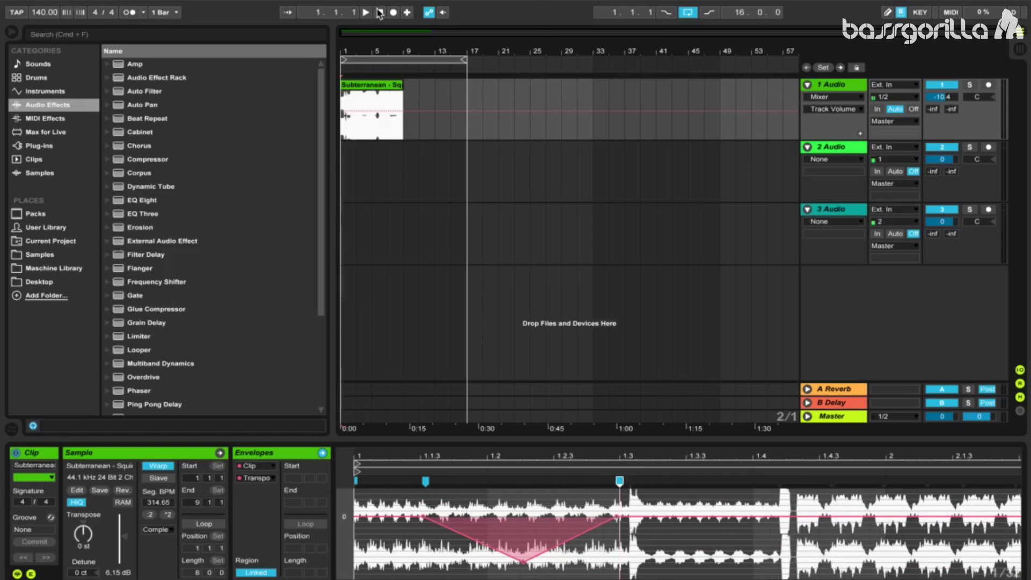
pyautogui.press('space')
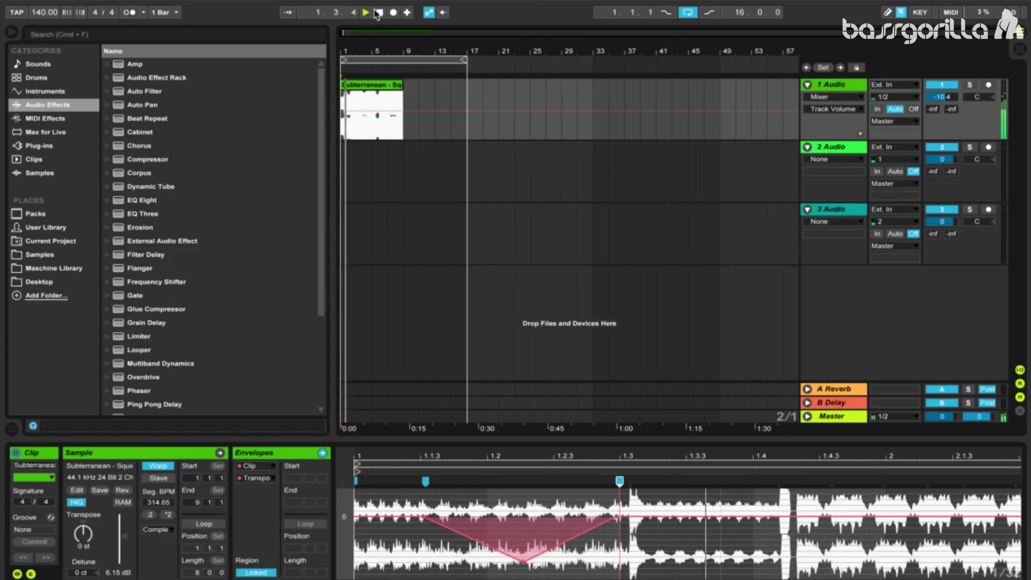
pyautogui.click(378, 12)
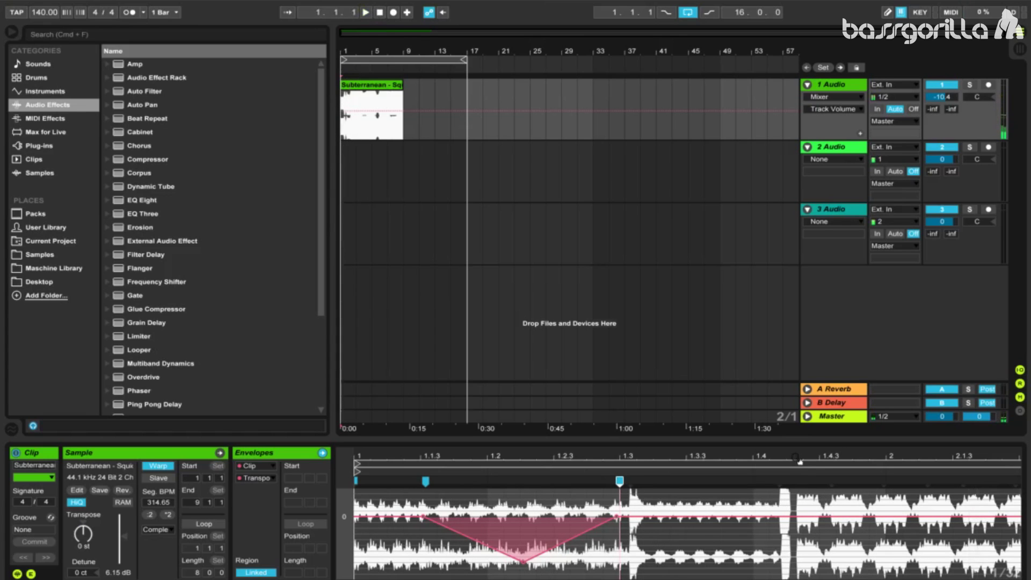
# Add warp markers near 2.2.2 and 2.3.3, stretch the second one to about 2.4.3, and play that section
pyautogui.click(752, 474)
pyautogui.click(454, 551)
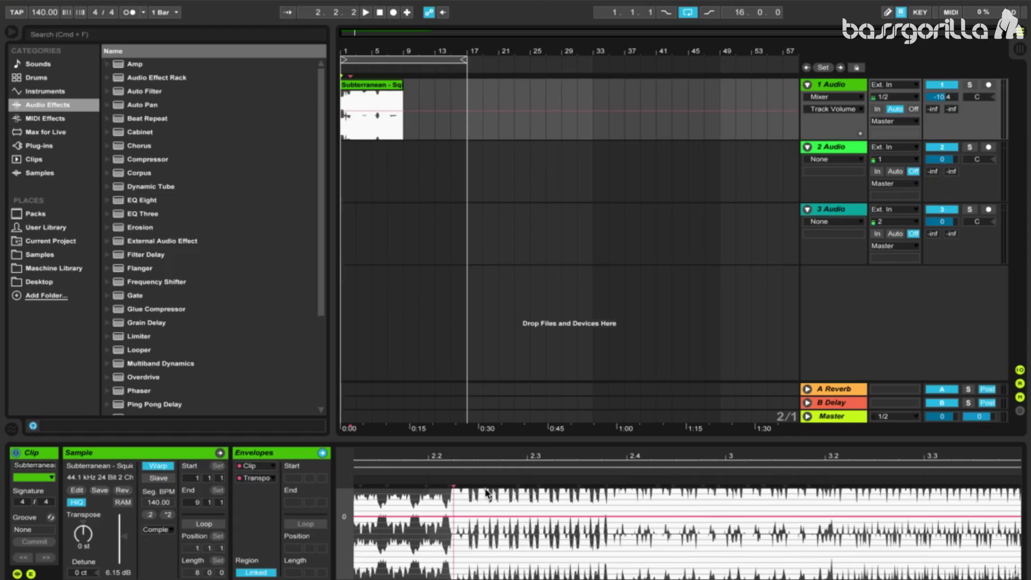
pyautogui.doubleClick(460, 481)
pyautogui.doubleClick(584, 481)
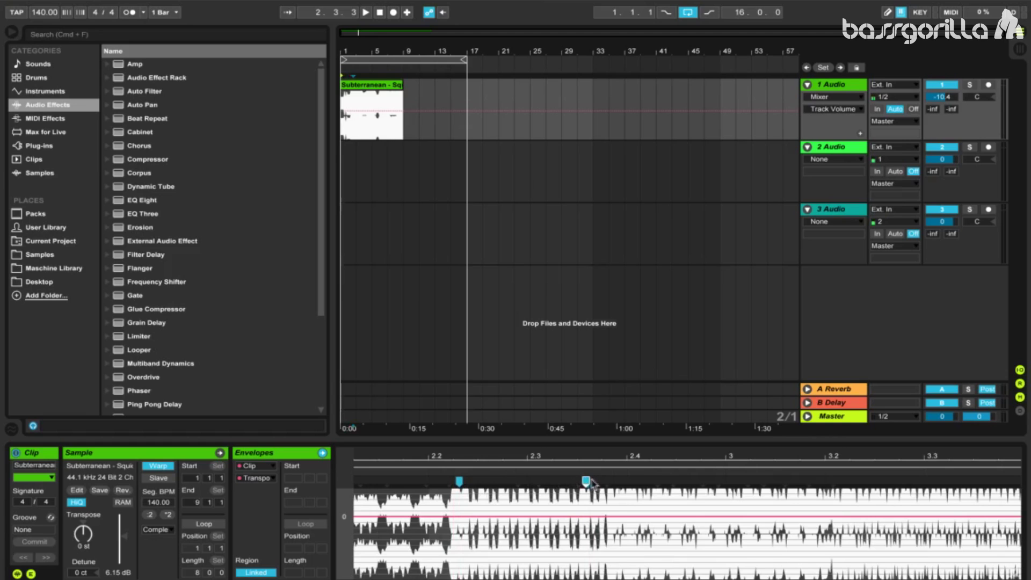
pyautogui.moveTo(586, 481); pyautogui.dragTo(689, 481)
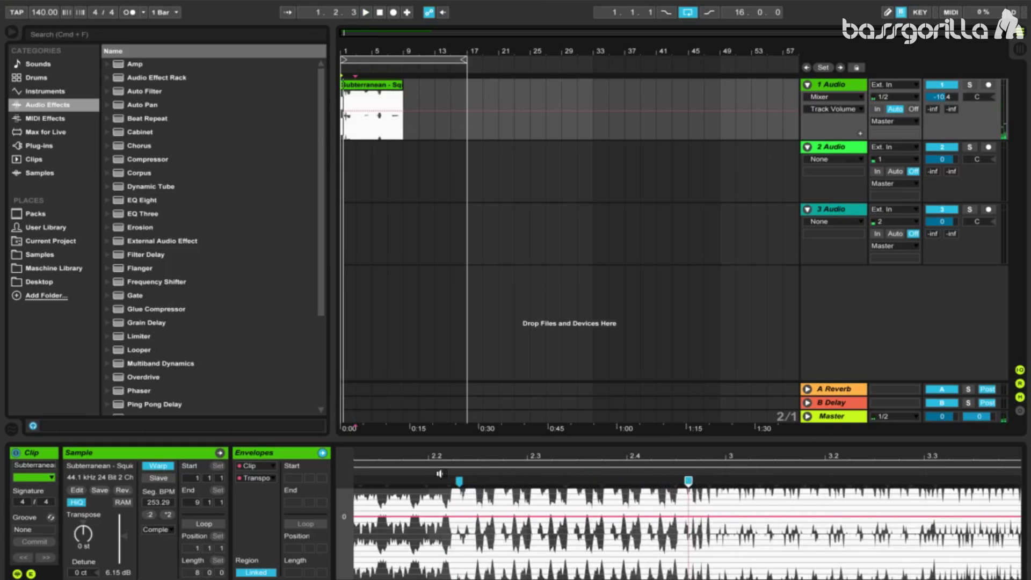
pyautogui.click(472, 474)
pyautogui.press('space')
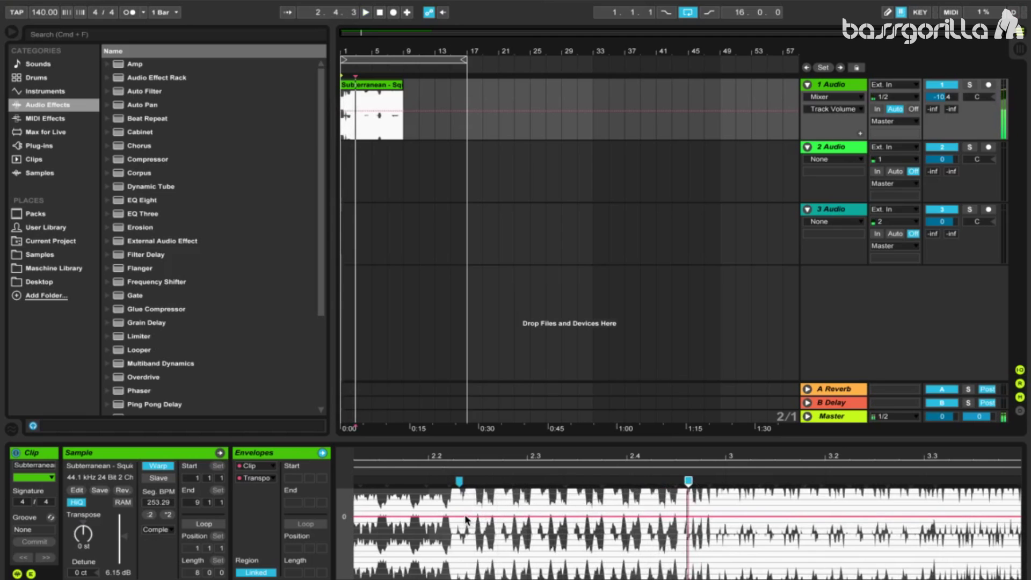
# Draw an upward peak in the Transposition envelope between the 2.2.2 and 2.4.3 warp markers, returning to 0, and play it
pyautogui.moveTo(464, 517); pyautogui.dragTo(566, 490)
pyautogui.moveTo(649, 494); pyautogui.dragTo(679, 528)
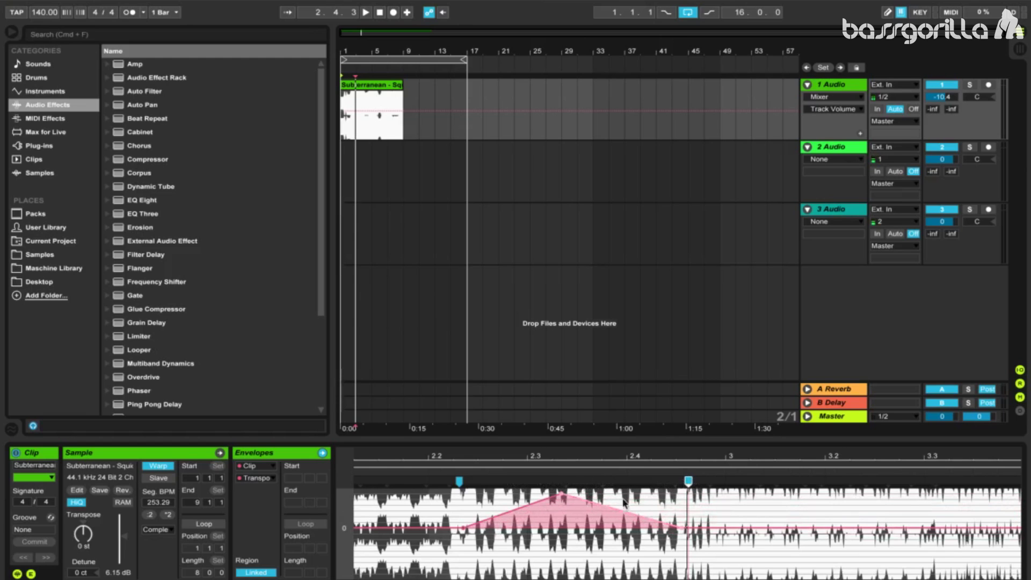
pyautogui.press('space')
pyautogui.moveTo(578, 462); pyautogui.dragTo(447, 438)
pyautogui.scroll(-1, 602, 520)
pyautogui.press('space')
# Draw a Transposition dip from about bar 3 with its low point near 3.3, return it to 0 just after bar 4, and play it
pyautogui.click(553, 517)
pyautogui.moveTo(672, 517); pyautogui.dragTo(663, 551)
pyautogui.moveTo(755, 550); pyautogui.dragTo(756, 511)
pyautogui.press('space')
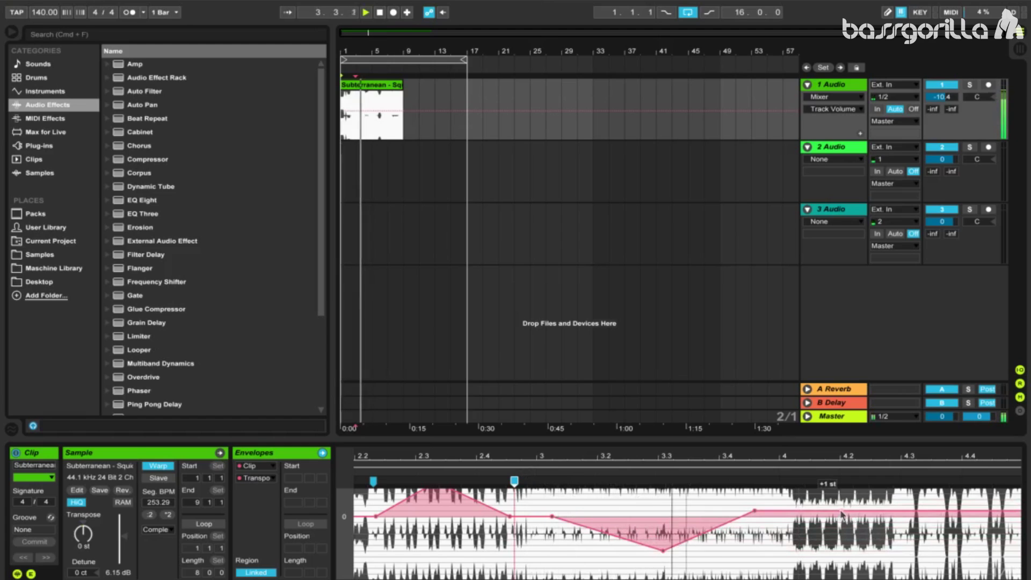
pyautogui.moveTo(800, 517); pyautogui.dragTo(821, 517)
pyautogui.press('space')
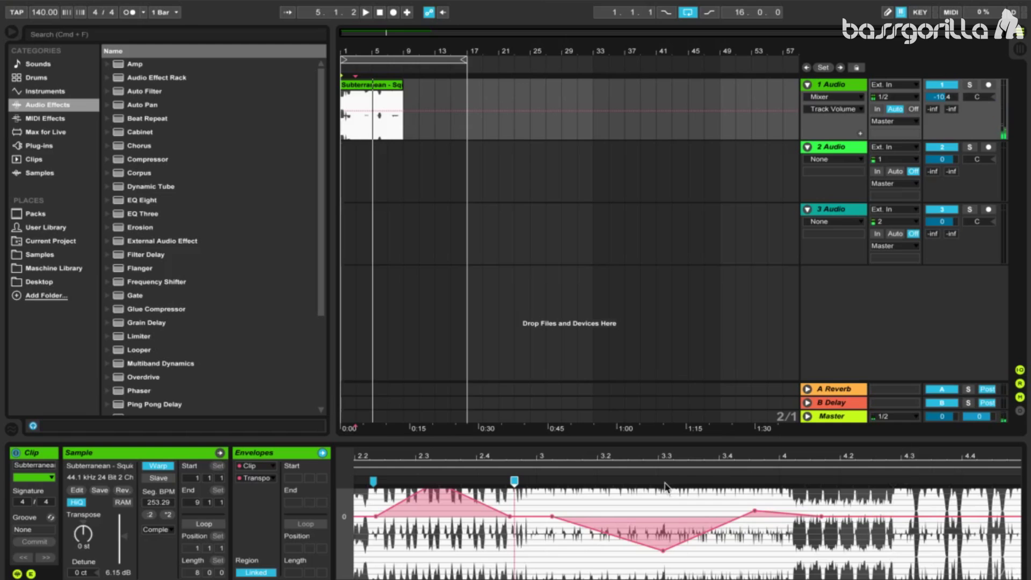
# Add warp markers near 4.4, stretch the second one to about bar 5, and draw a short Transposition dip between them
pyautogui.moveTo(909, 455); pyautogui.dragTo(638, 455)
pyautogui.click(693, 488)
pyautogui.doubleClick(694, 481)
pyautogui.moveTo(712, 480); pyautogui.dragTo(748, 480)
pyautogui.click(702, 517)
pyautogui.moveTo(739, 517); pyautogui.dragTo(767, 517)
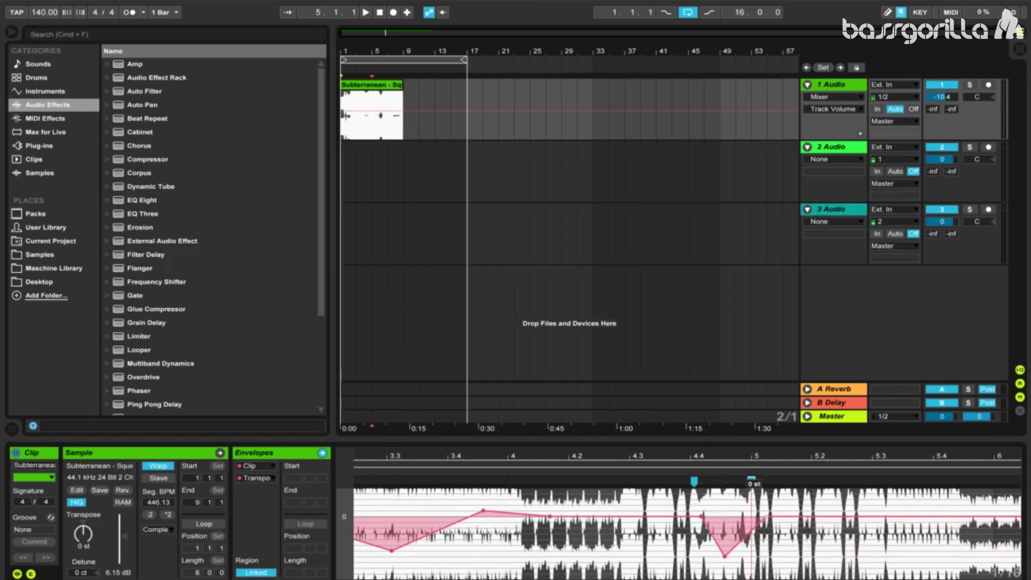
# Add warp markers after 5.2, stretch the second to about 5.3, draw a deep Transposition dip returning to 0 near bar 6, and play it
pyautogui.doubleClick(816, 478)
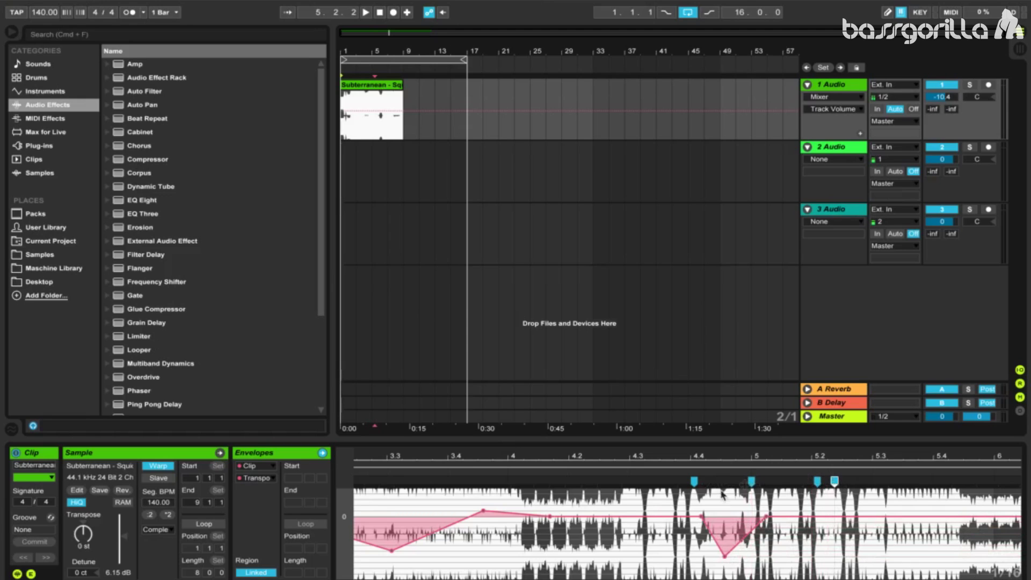
pyautogui.moveTo(834, 481); pyautogui.dragTo(887, 481)
pyautogui.click(612, 473)
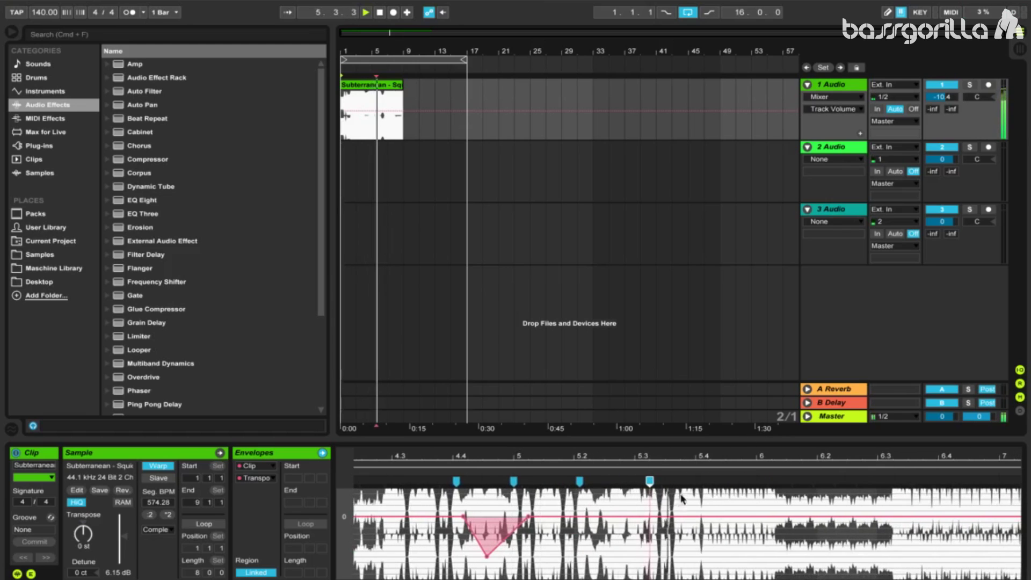
pyautogui.click(584, 518)
pyautogui.moveTo(619, 518); pyautogui.dragTo(773, 517)
pyautogui.click(559, 471)
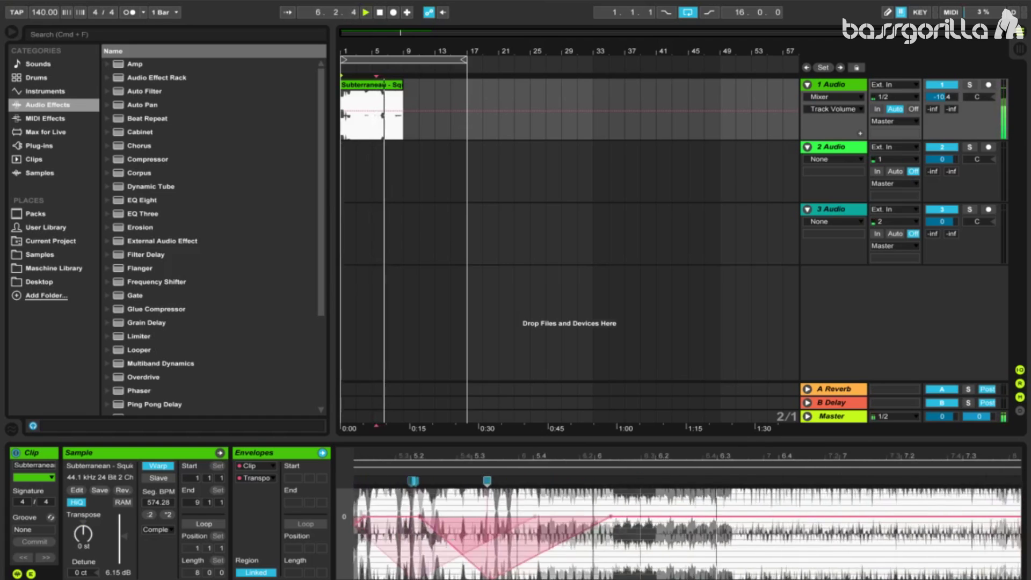
# Draw a Transposition ramp falling from 0 at about bar 8 to about -12 near the clip's end, and play the clip
pyautogui.moveTo(876, 458); pyautogui.dragTo(876, 424)
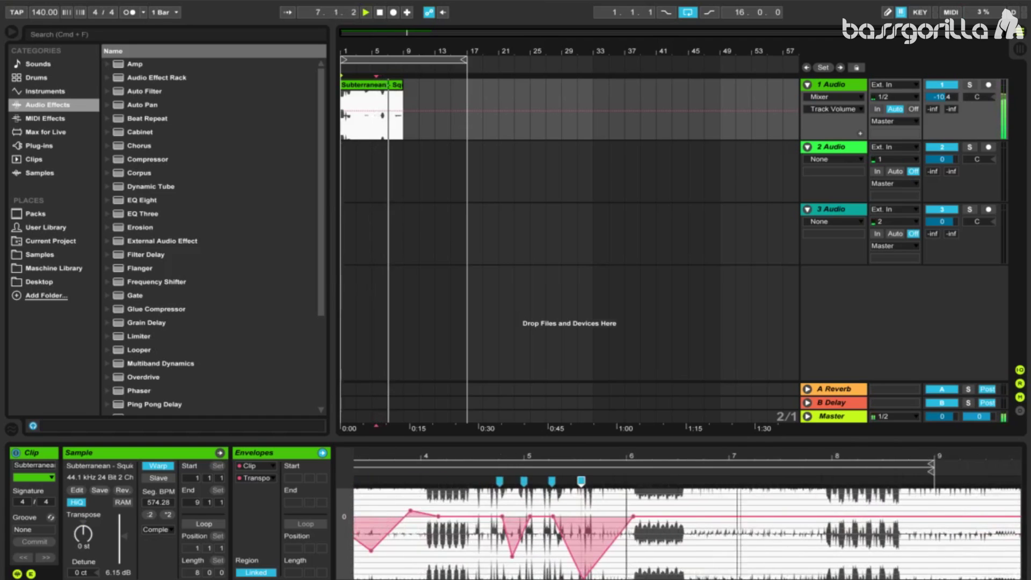
pyautogui.click(835, 517)
pyautogui.moveTo(899, 516); pyautogui.dragTo(898, 575)
pyautogui.press('space')
pyautogui.press('space')
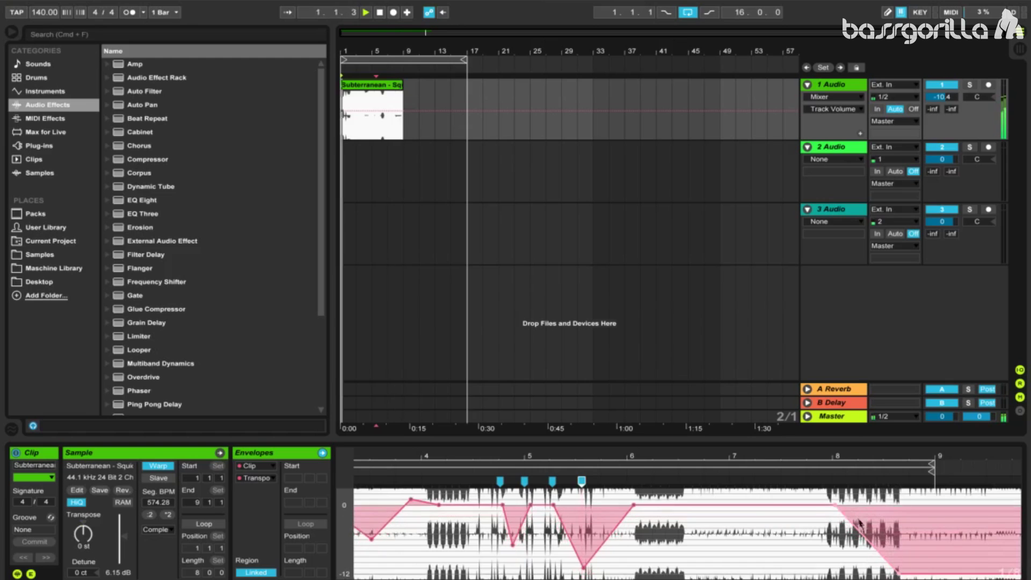
# Add warp markers near 8.2, play the stretched section, and place the last marker at about 8.4.3
pyautogui.doubleClick(842, 480)
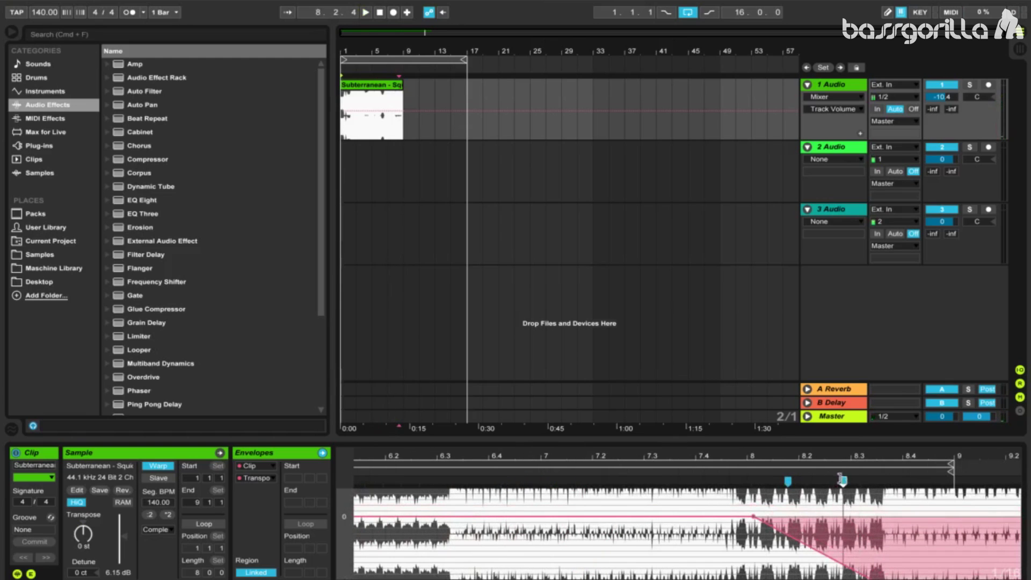
pyautogui.moveTo(841, 478); pyautogui.dragTo(993, 479)
pyautogui.click(723, 474)
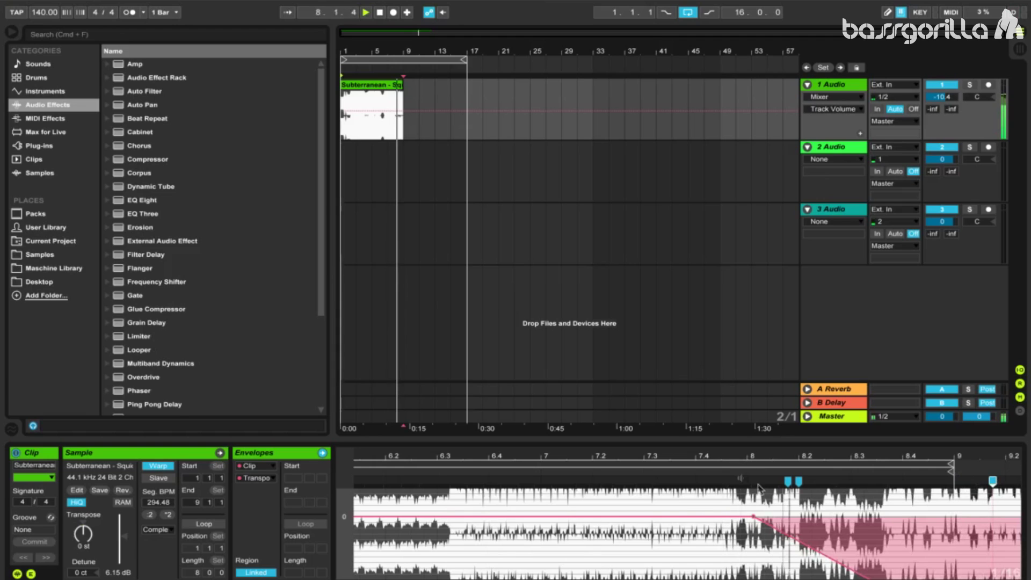
pyautogui.scroll(-3, 897, 518)
pyautogui.press('space')
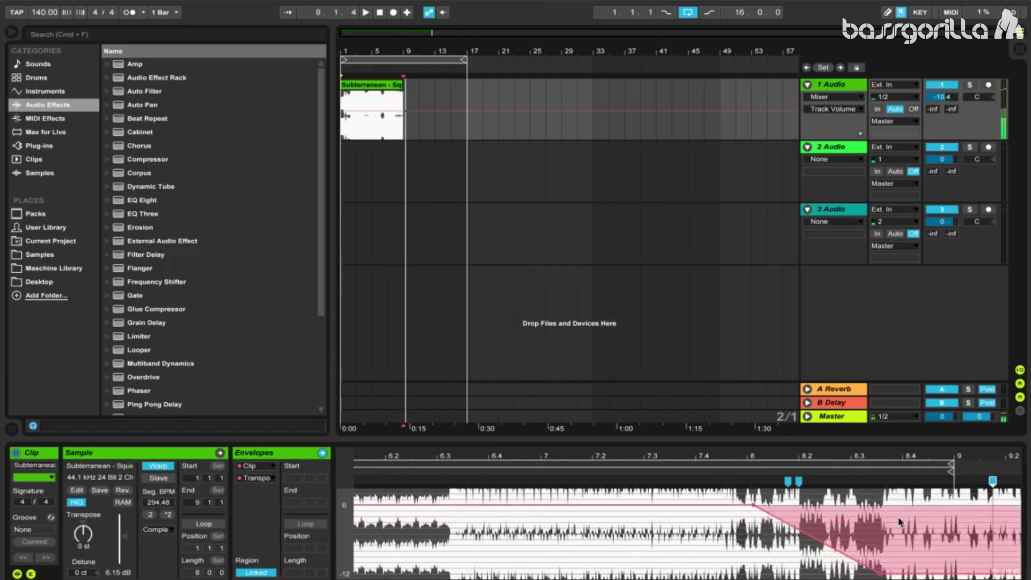
pyautogui.moveTo(992, 479)
pyautogui.mouseDown()
pyautogui.moveTo(892, 480)
pyautogui.moveTo(944, 480)
pyautogui.moveTo(919, 483)
pyautogui.mouseUp()
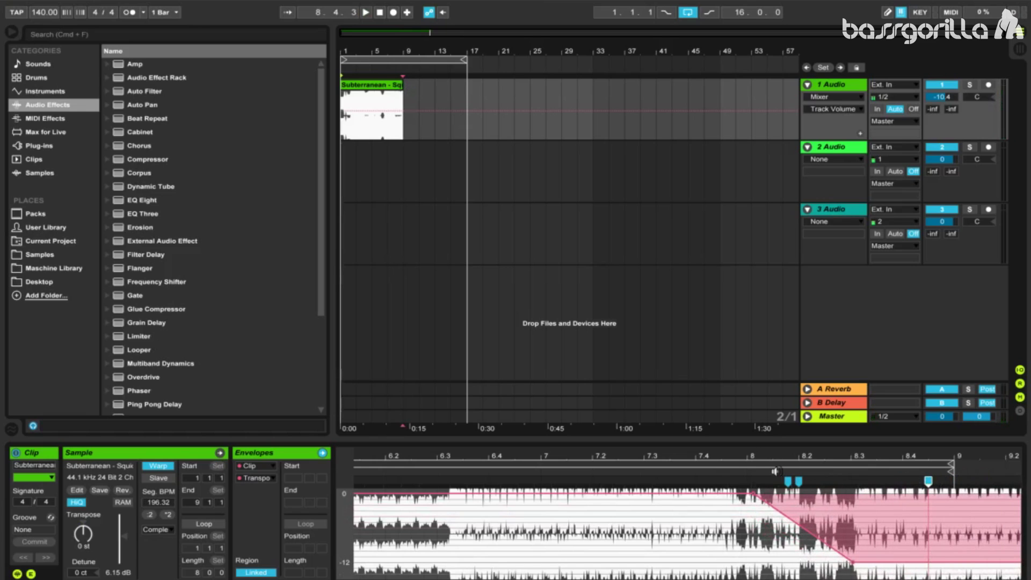
# Bring the Transposition envelope back up to 0 near 8.4 and play the end of the clip
pyautogui.press('space')
pyautogui.click(733, 472)
pyautogui.scroll(3, 859, 516)
pyautogui.press('space')
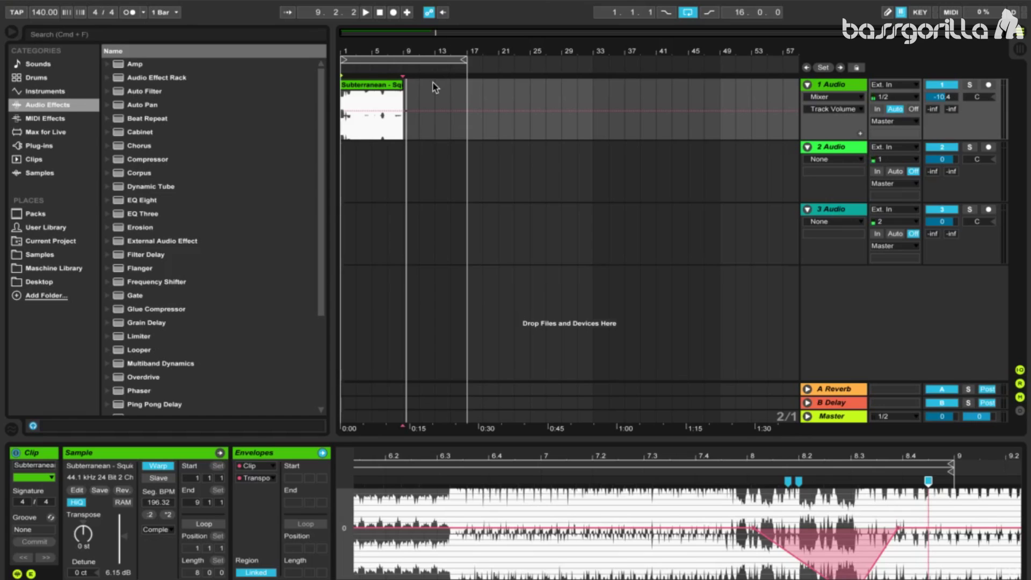
# Add Simple Delay to the 1 Audio track, link its channels, and switch to Time mode with a 75.8 ms delay
pyautogui.scroll(-5, 195, 296)
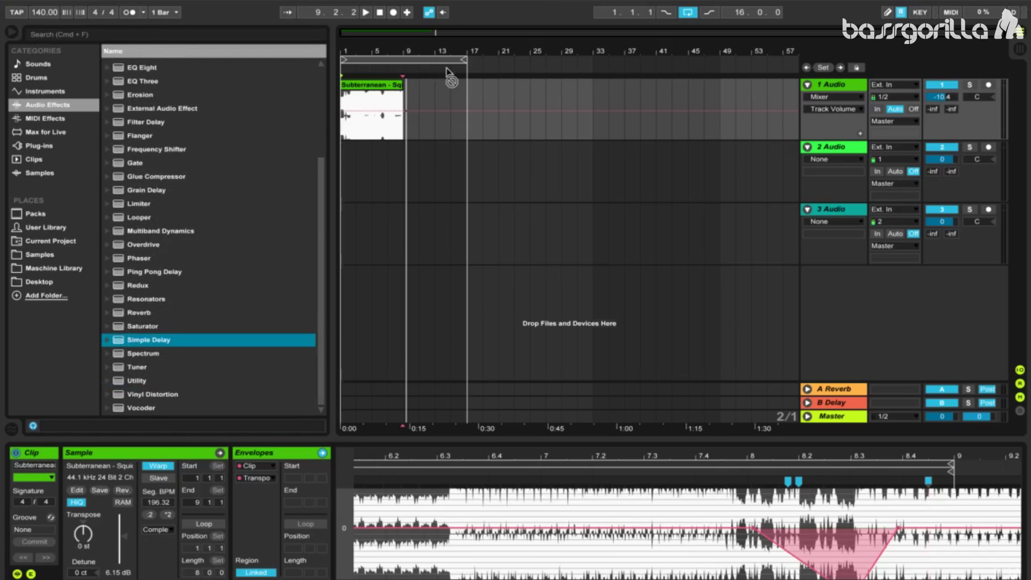
pyautogui.moveTo(392, 104); pyautogui.dragTo(393, 104)
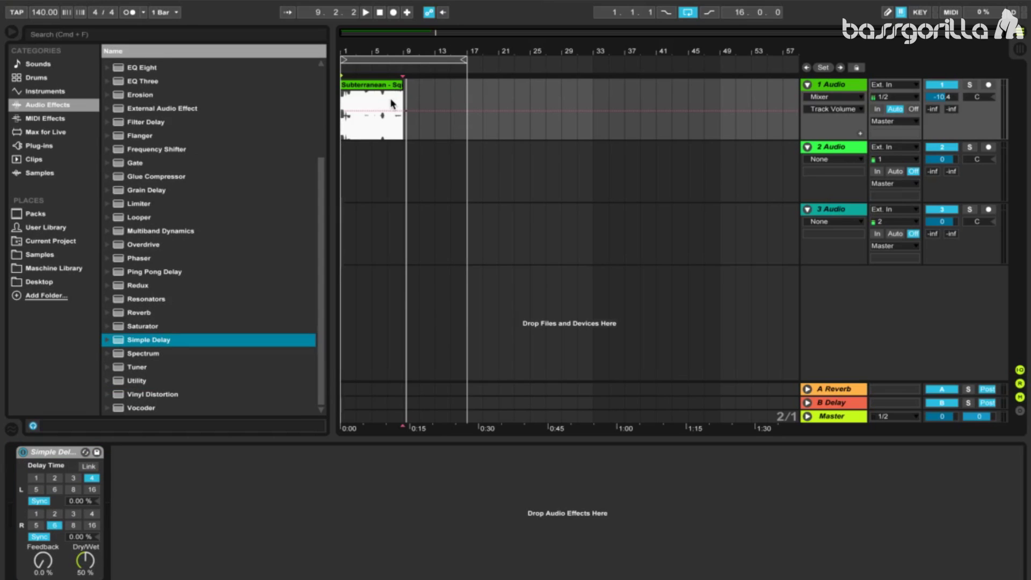
pyautogui.click(89, 467)
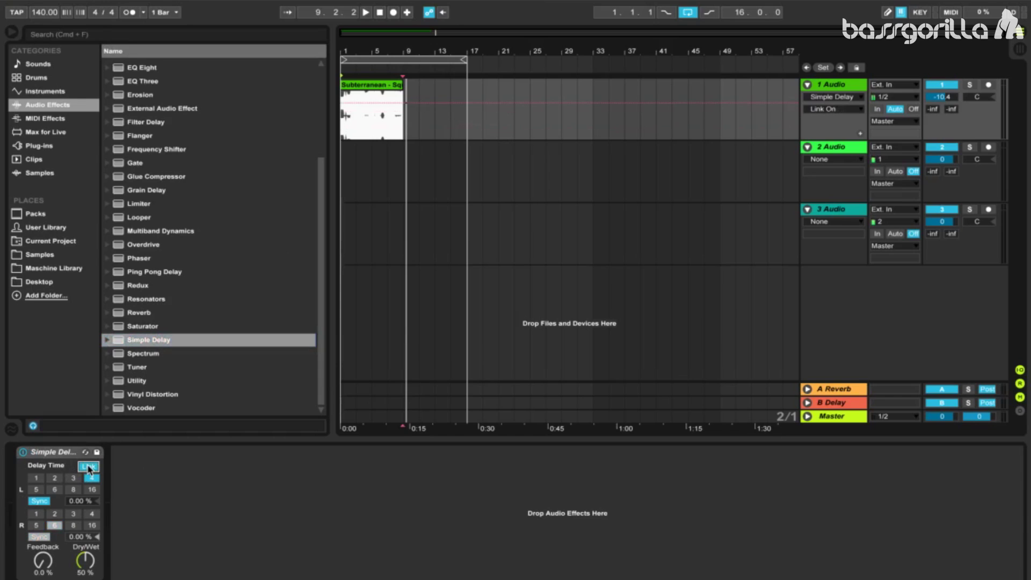
pyautogui.click(39, 501)
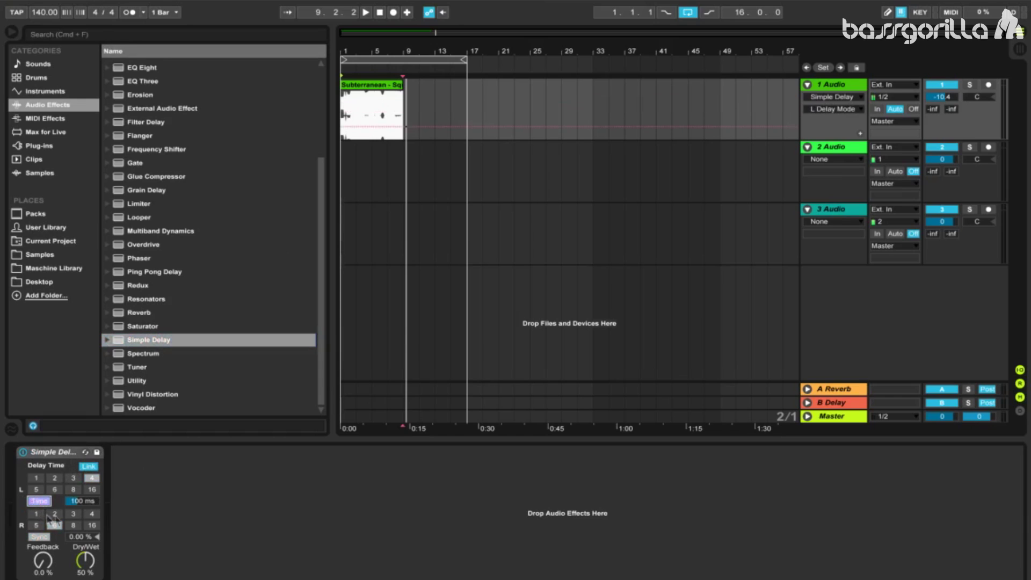
pyautogui.moveTo(85, 504); pyautogui.dragTo(86, 508)
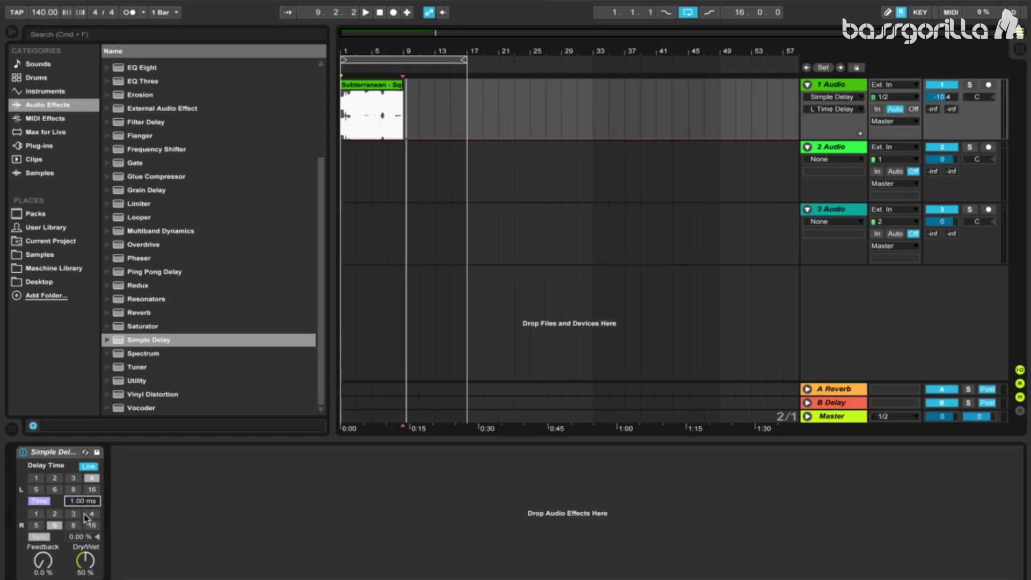
pyautogui.moveTo(83, 501); pyautogui.dragTo(84, 510)
# Return playback to the start and shorten the arrangement loop to the clip's 8 bars
pyautogui.click(379, 13)
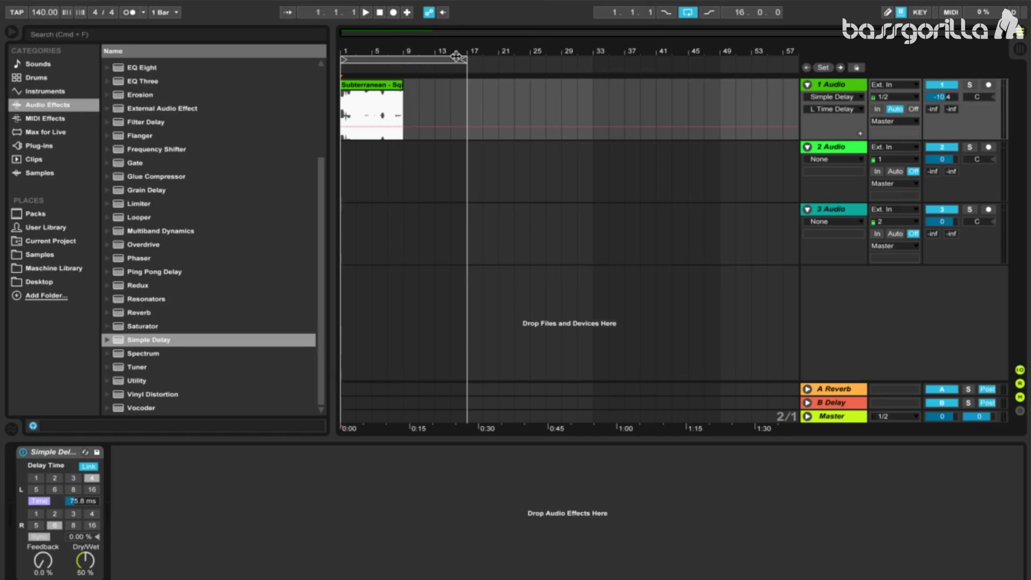
pyautogui.click(456, 57)
pyautogui.moveTo(462, 59); pyautogui.dragTo(403, 59)
pyautogui.rightClick(384, 59)
pyautogui.click(380, 58)
pyautogui.click(380, 11)
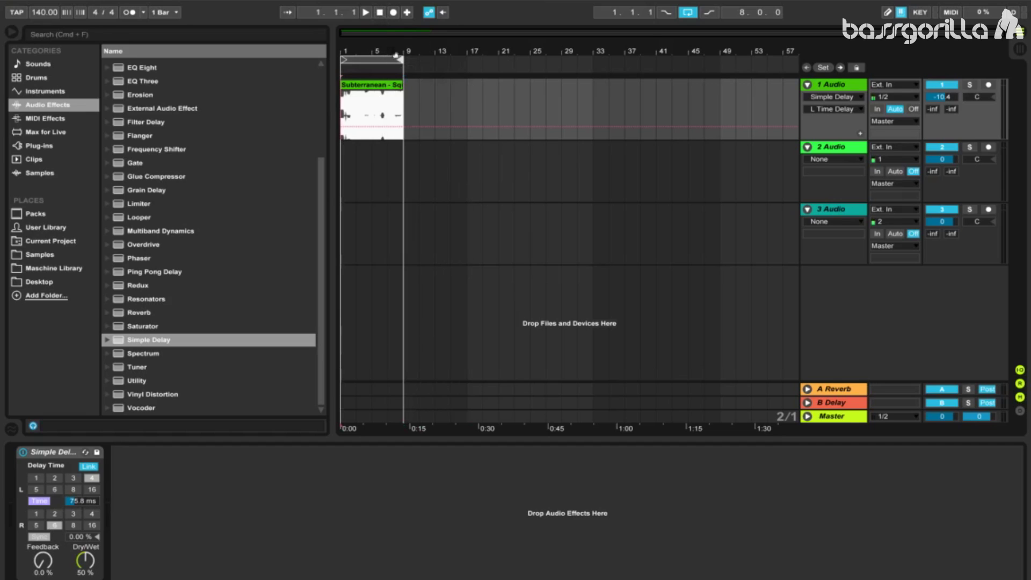
# While auditioning the loop, tune Simple Delay to a 26.7 ms delay time, 6.0 % feedback and 29 % Dry/Wet
pyautogui.click(365, 11)
pyautogui.moveTo(43, 560); pyautogui.dragTo(43, 542)
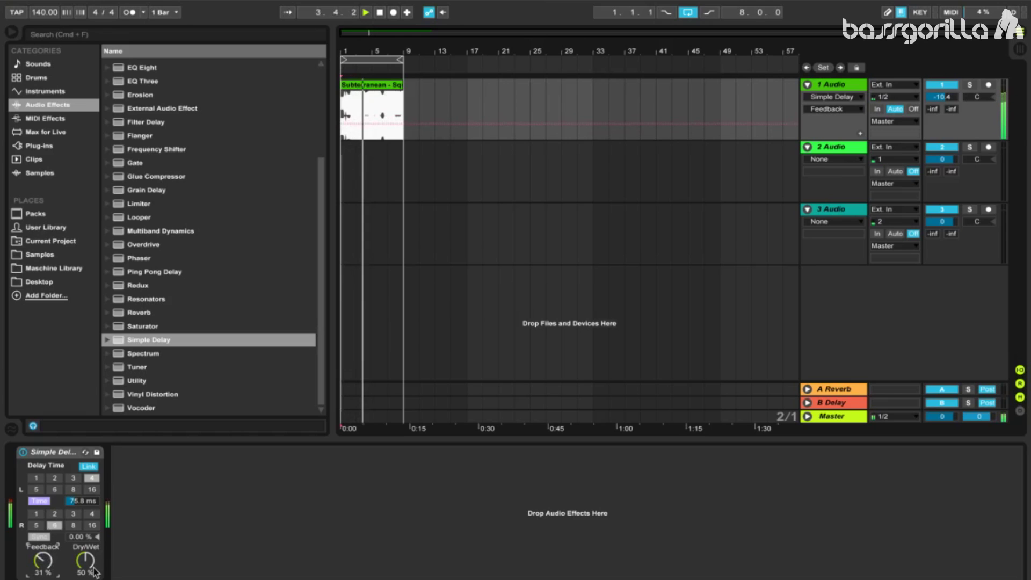
pyautogui.moveTo(82, 501); pyautogui.dragTo(81, 516)
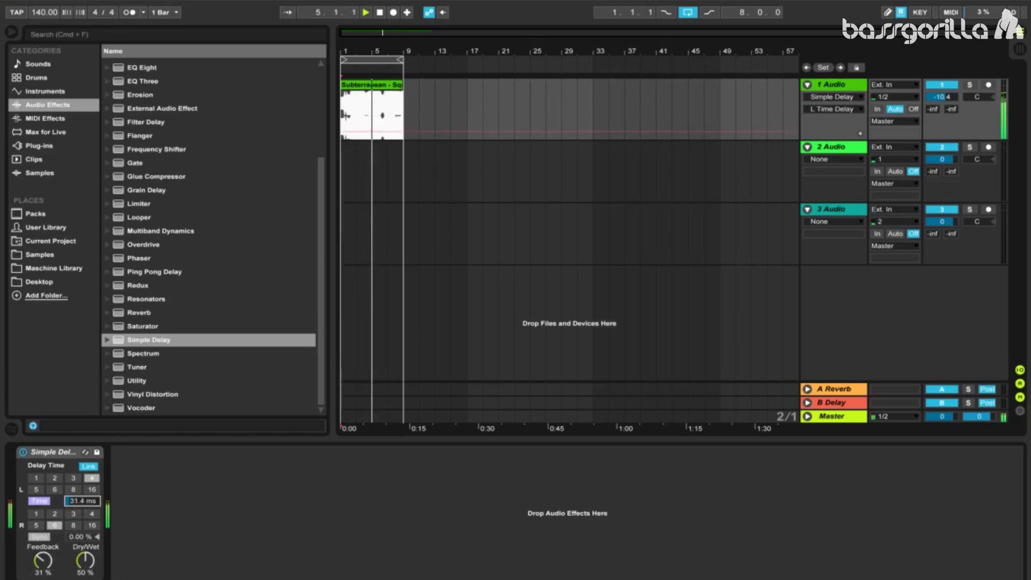
pyautogui.moveTo(44, 561); pyautogui.dragTo(85, 575)
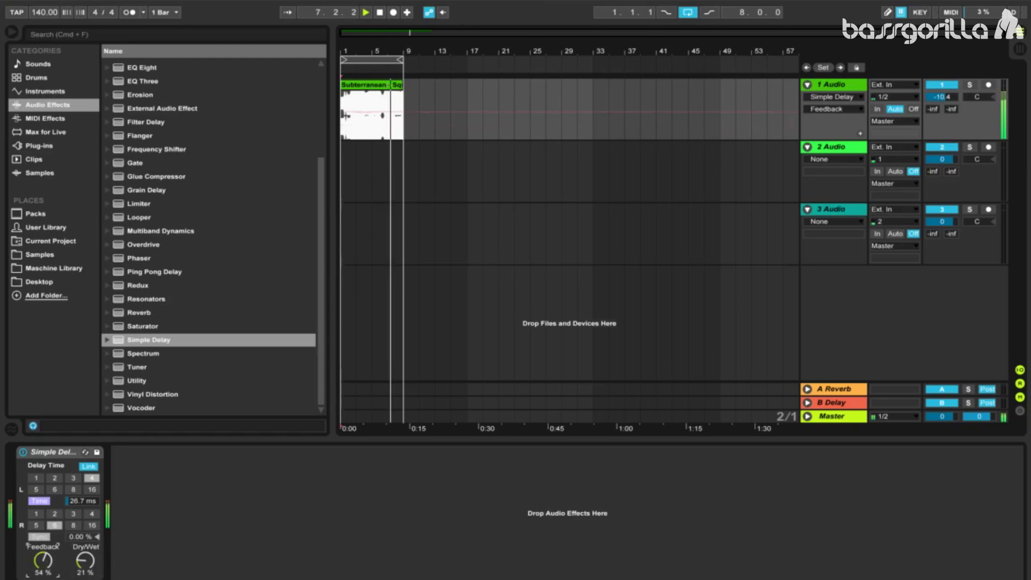
pyautogui.moveTo(85, 561); pyautogui.dragTo(43, 571)
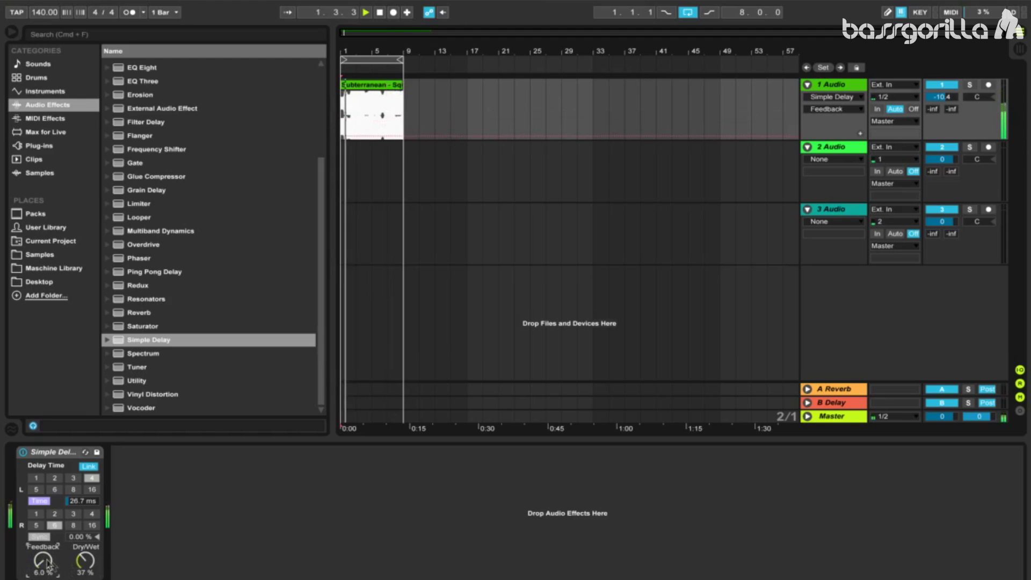
pyautogui.click(85, 563)
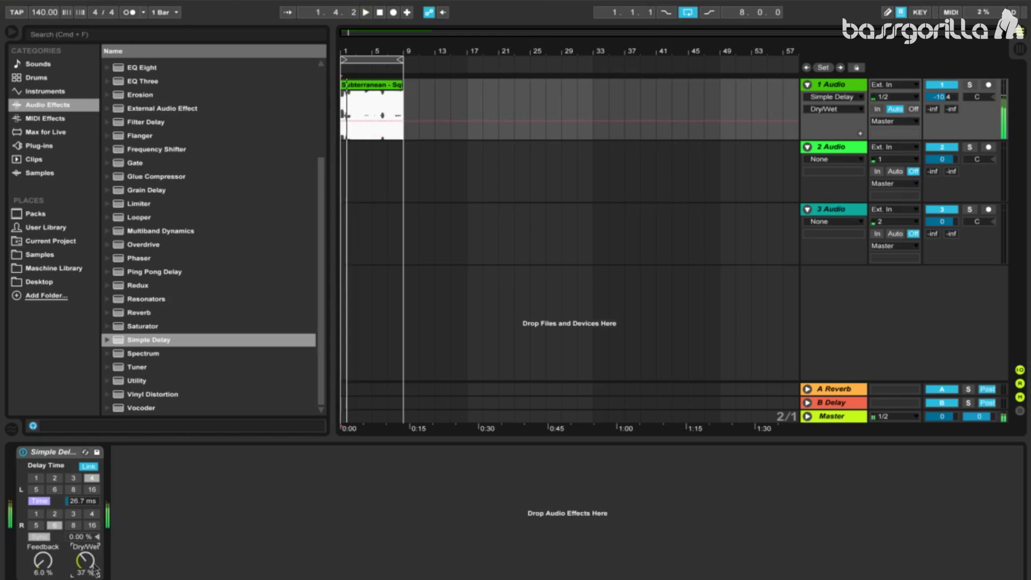
pyautogui.moveTo(84, 563); pyautogui.dragTo(84, 565)
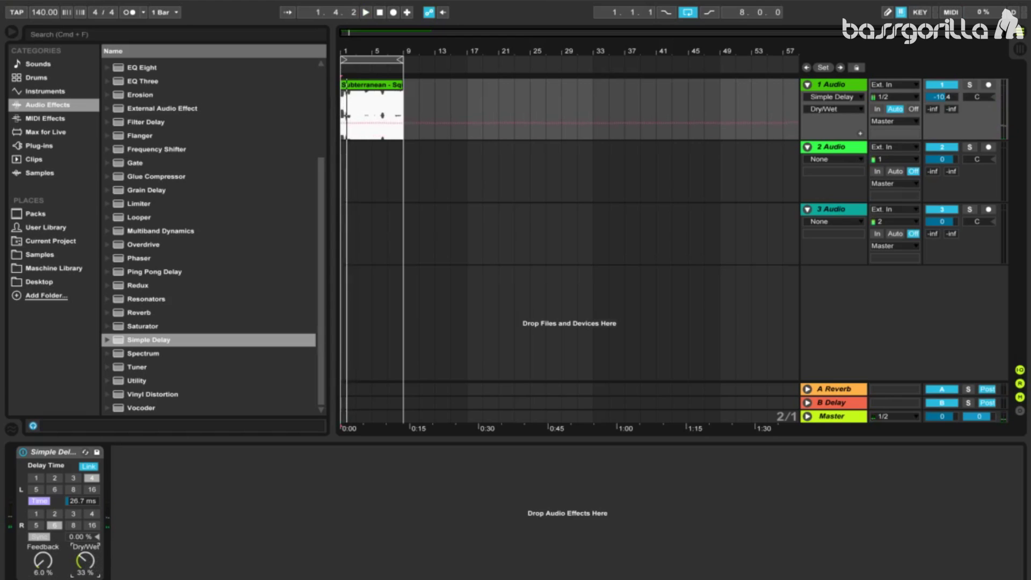
pyautogui.moveTo(84, 565); pyautogui.dragTo(85, 567)
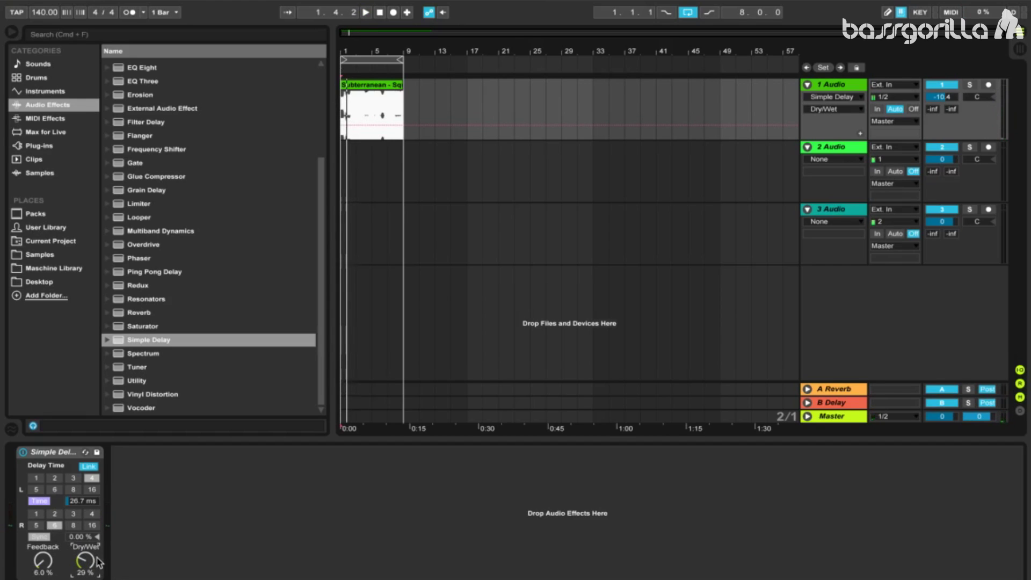
# Automate the L Time Delay across the clip with gently rising and falling breakpoints, ending at about 5.53 ms at bar 9
pyautogui.click(83, 503)
pyautogui.moveTo(349, 54); pyautogui.dragTo(342, 142)
pyautogui.moveTo(420, 138); pyautogui.dragTo(630, 135)
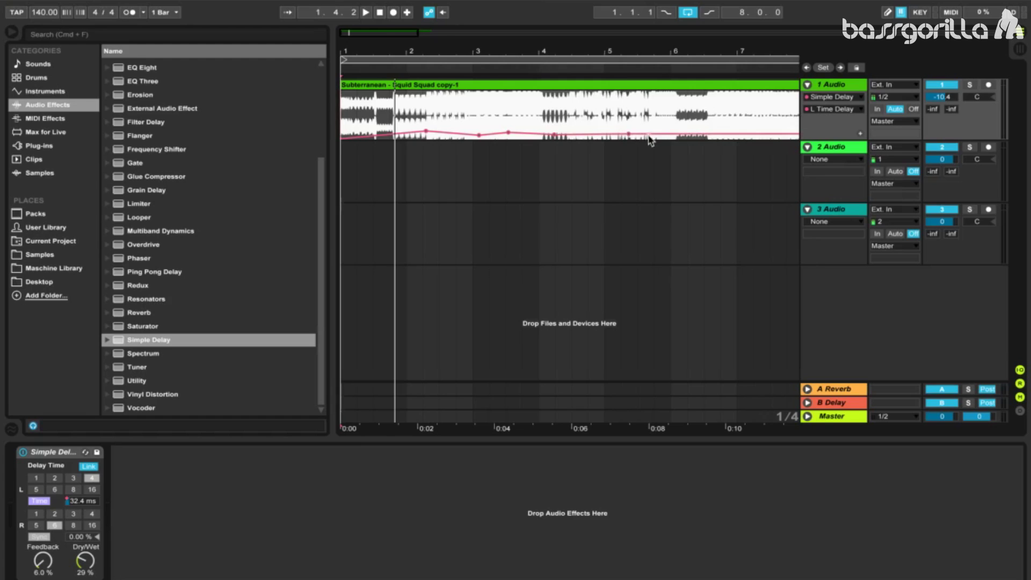
pyautogui.moveTo(578, 52); pyautogui.dragTo(585, 63)
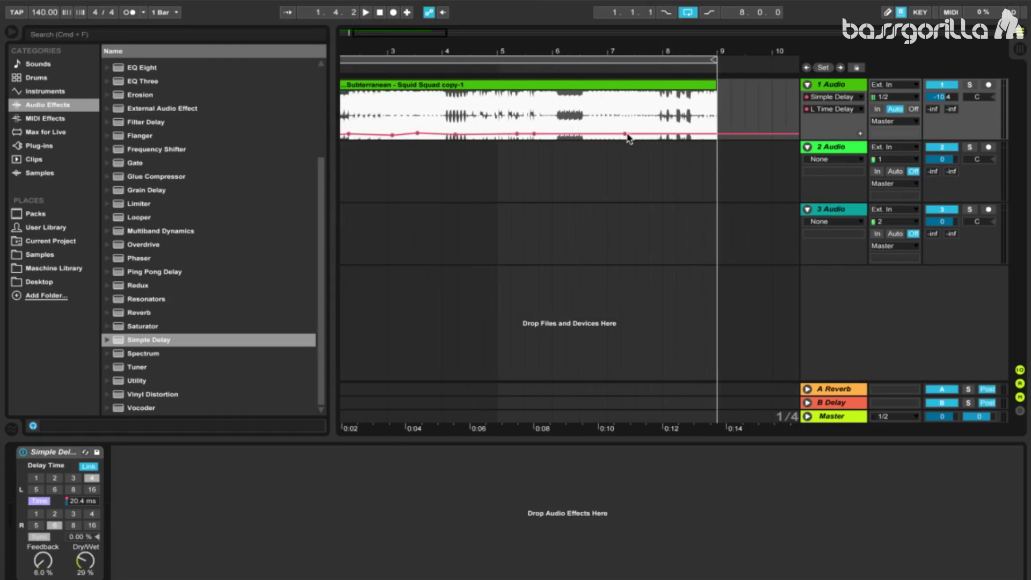
pyautogui.moveTo(629, 138); pyautogui.dragTo(717, 138)
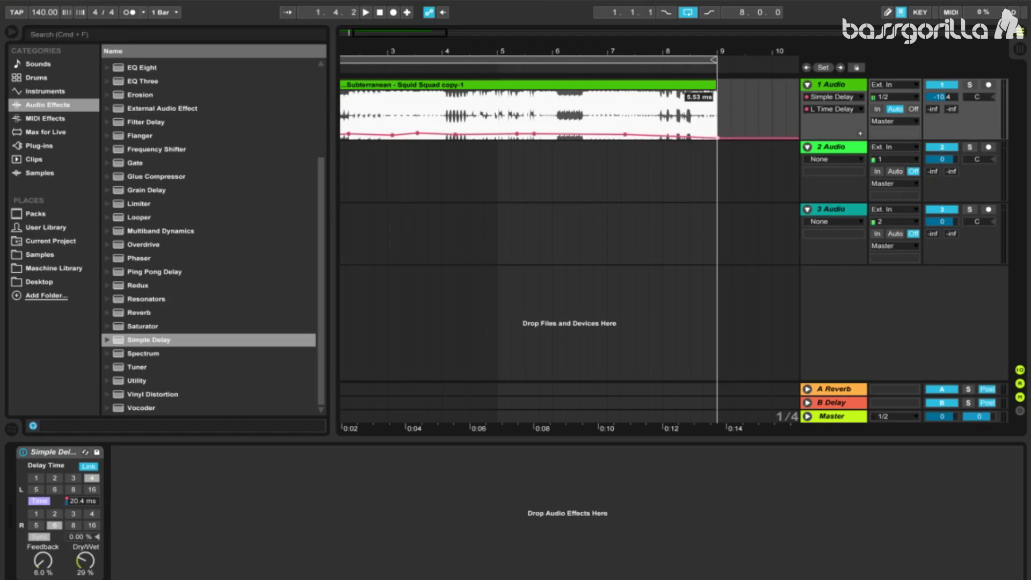
pyautogui.moveTo(672, 52); pyautogui.dragTo(667, 16)
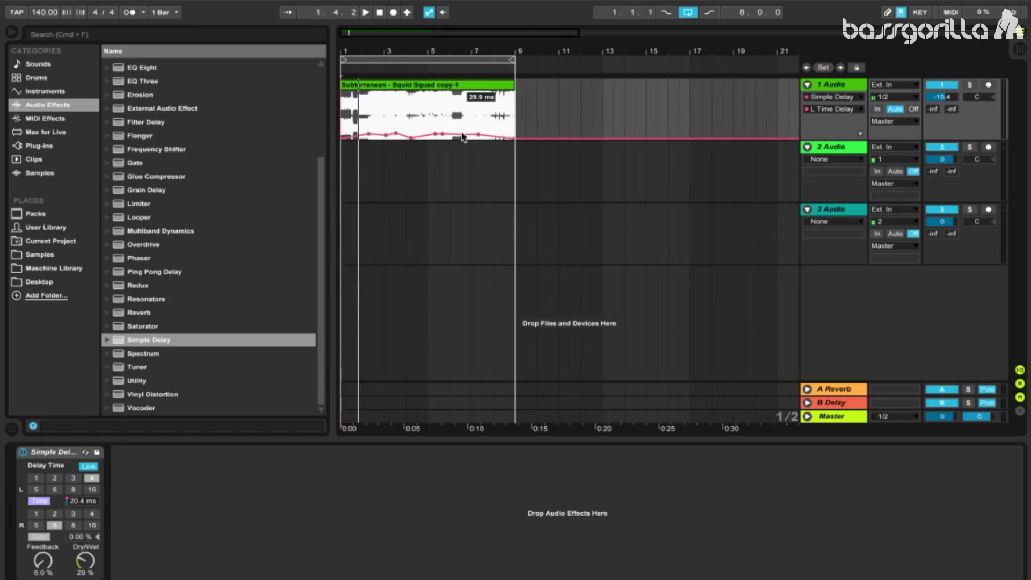
# Play the clip with its delay automation, restart from the beginning, and set Simple Delay's Dry/Wet to 43 %
pyautogui.click(375, 12)
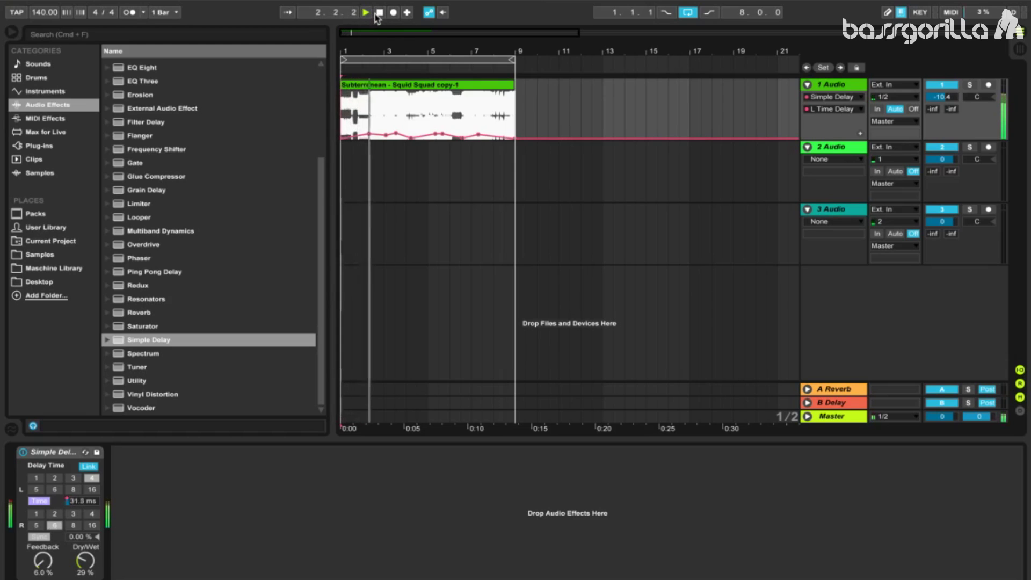
pyautogui.click(378, 15)
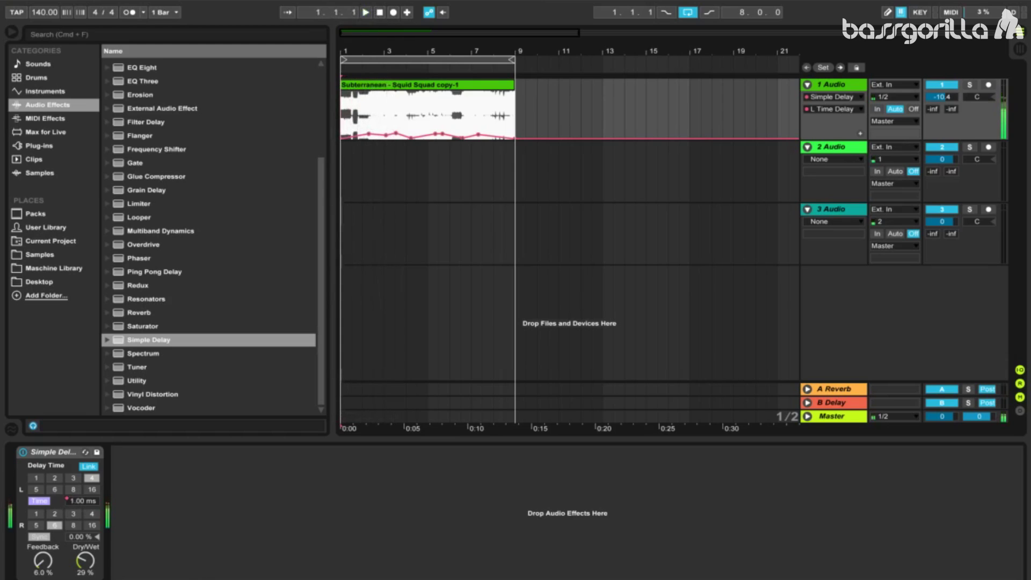
pyautogui.moveTo(80, 559); pyautogui.dragTo(81, 546)
pyautogui.press('space')
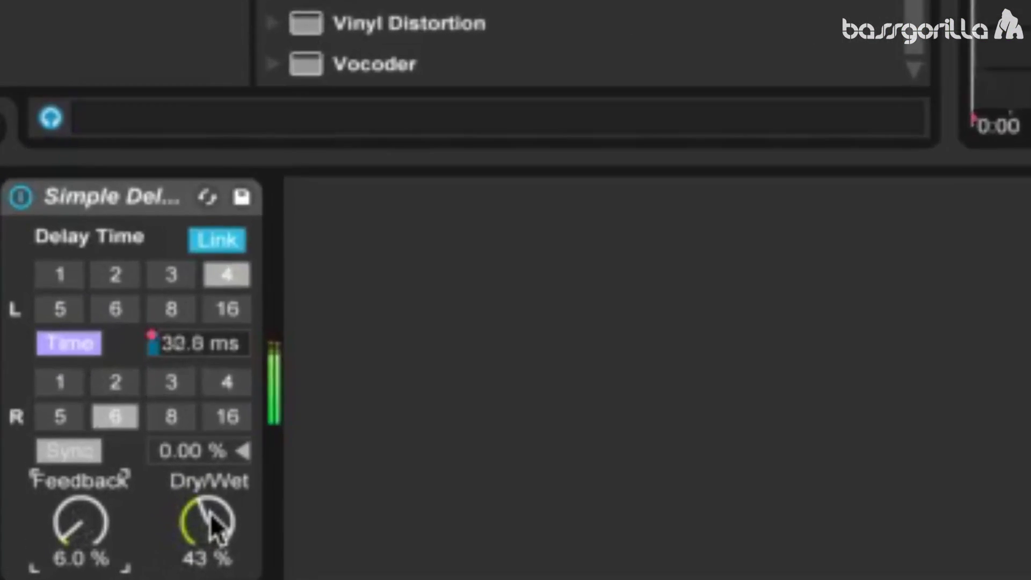
# Set Simple Delay's Dry/Wet to 39 % and compare the loop with the device switched off and on
pyautogui.moveTo(214, 526); pyautogui.dragTo(214, 538)
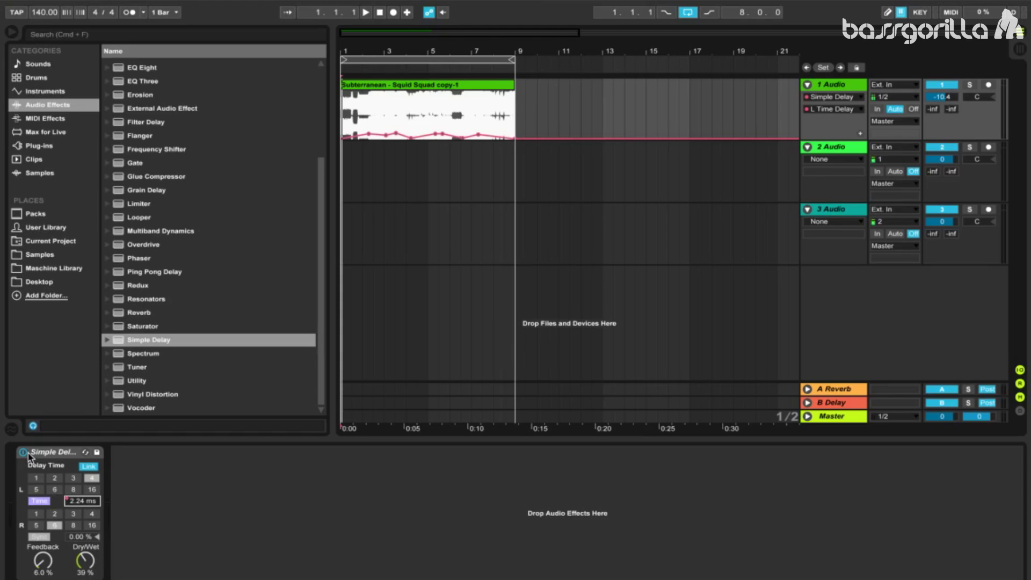
pyautogui.click(23, 453)
pyautogui.press('space')
pyautogui.click(23, 453)
pyautogui.press('space')
pyautogui.press('space')
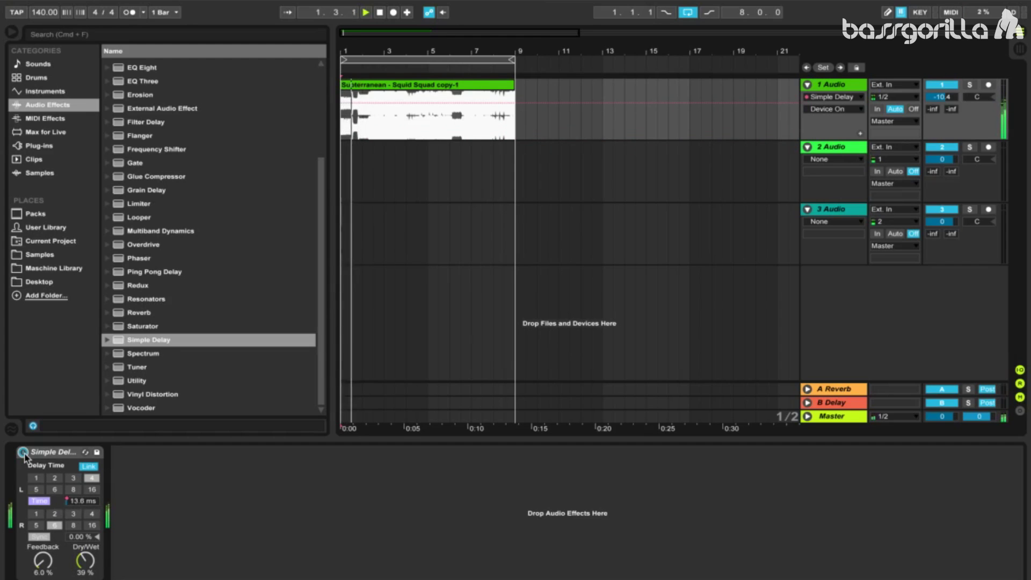
pyautogui.press('space')
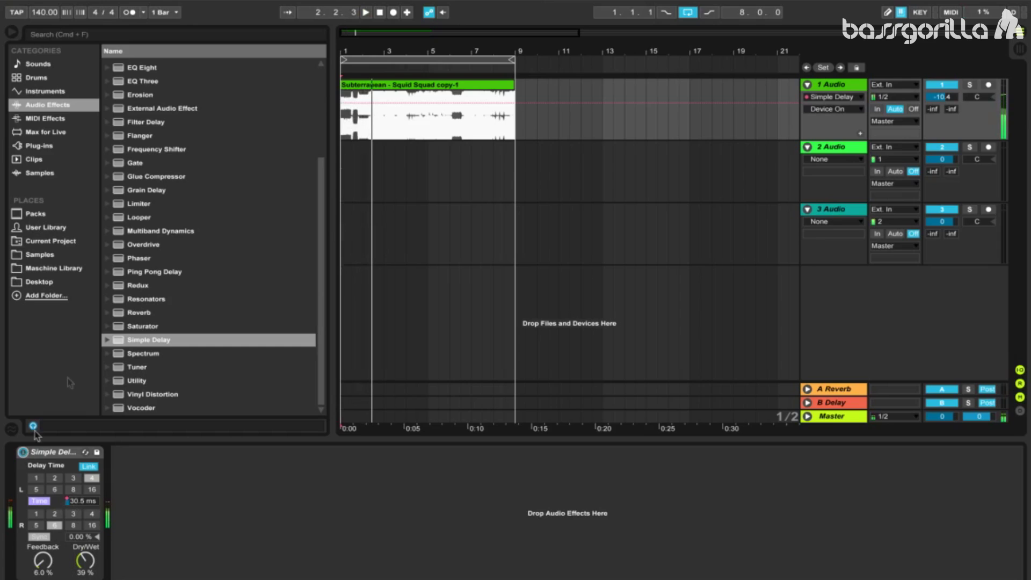
# Add the Multiband Dynamics OTT preset after Simple Delay and lower the 1 Audio track volume to -17.0 dB
pyautogui.click(108, 232)
pyautogui.moveTo(139, 341); pyautogui.dragTo(205, 561)
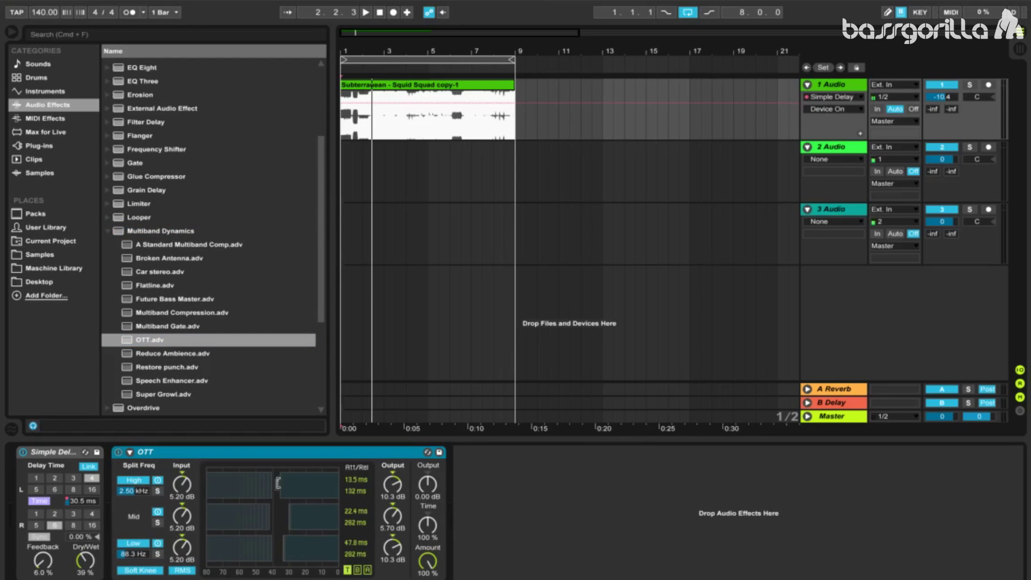
pyautogui.moveTo(951, 99); pyautogui.dragTo(951, 100)
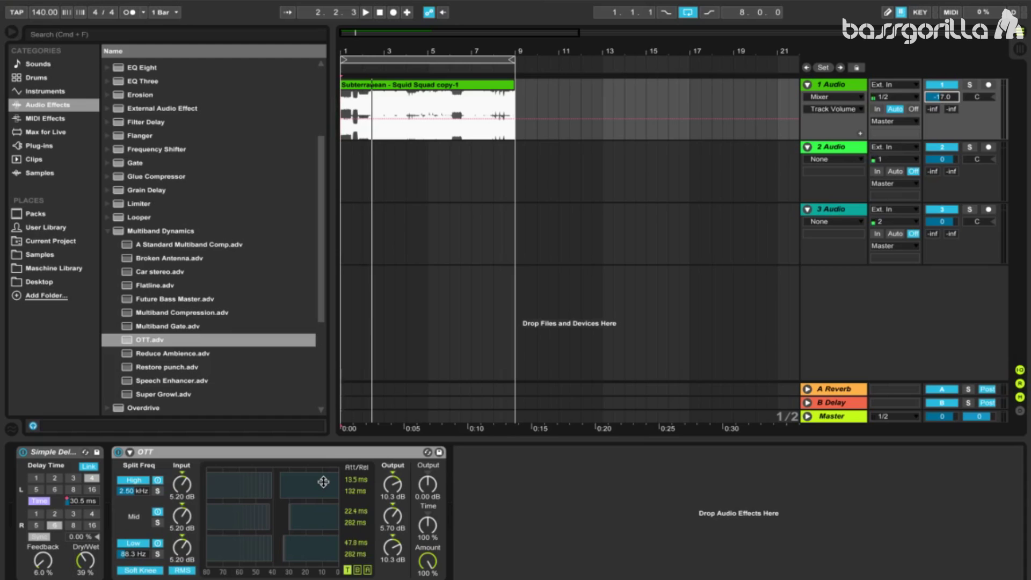
# While auditioning the loop, reduce OTT's Amount to 80 % and raise the 1 Audio track volume to -10.0 dB
pyautogui.press('space')
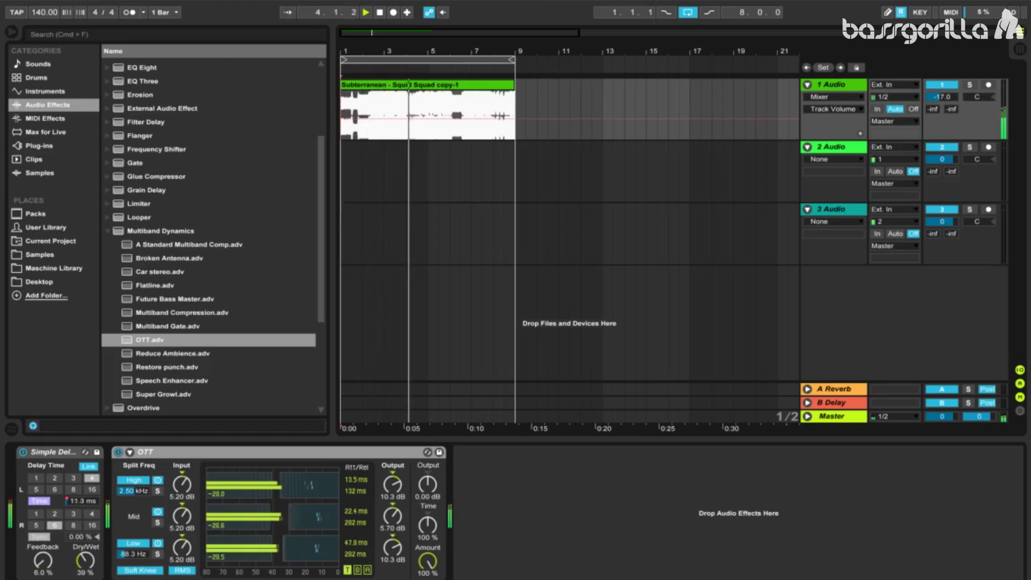
pyautogui.click(432, 563)
pyautogui.moveTo(432, 563); pyautogui.dragTo(432, 575)
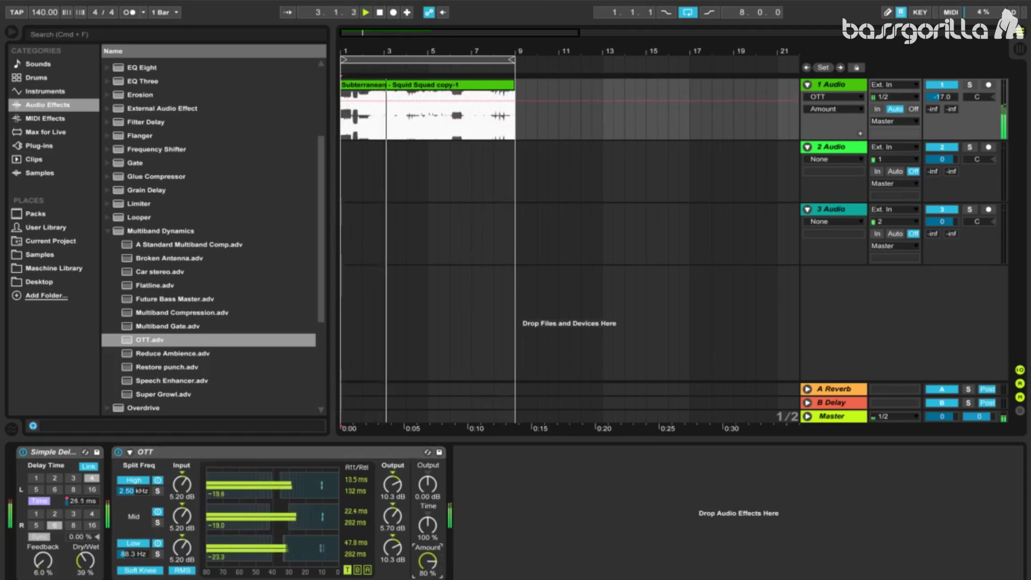
pyautogui.click(940, 99)
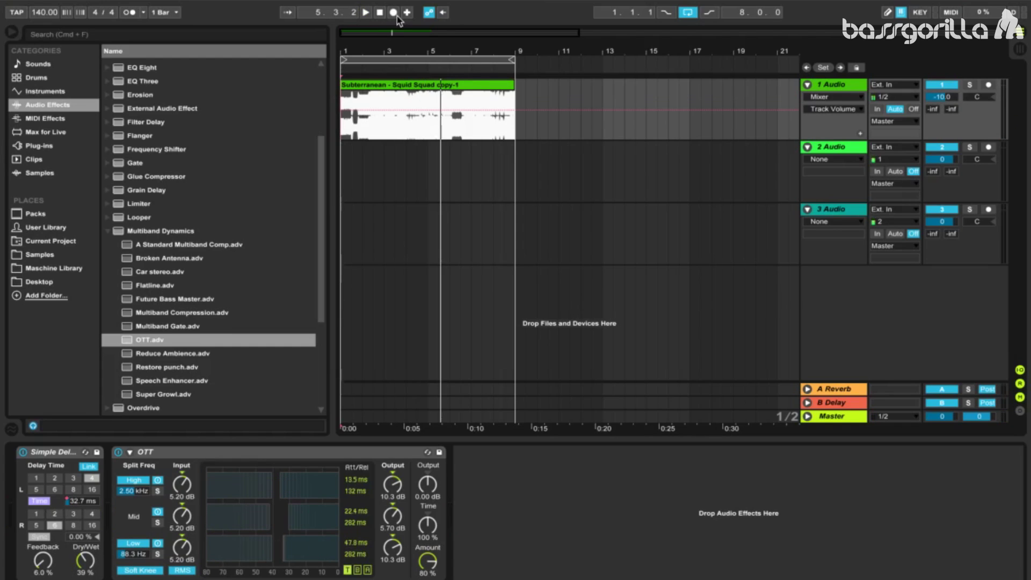